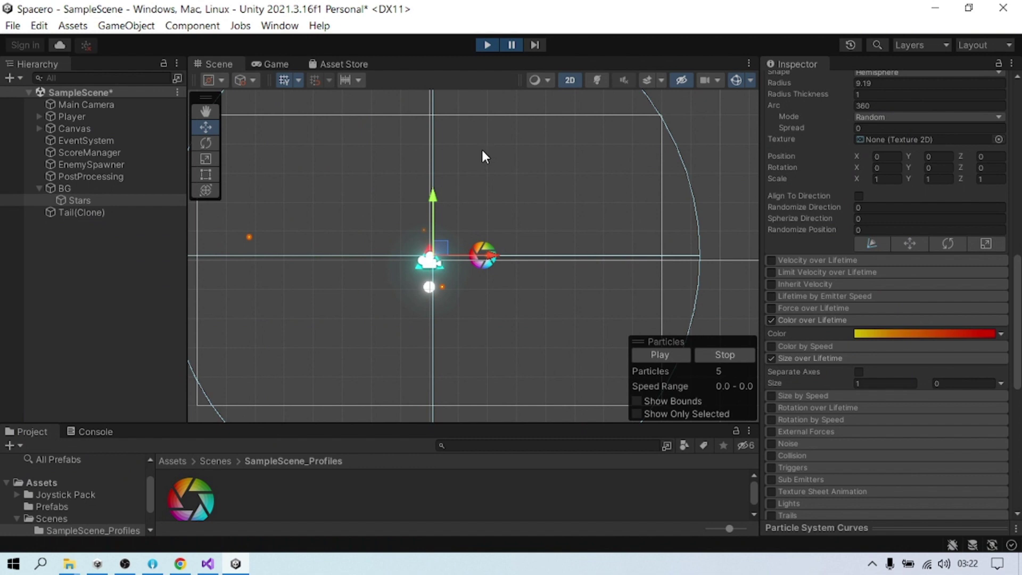
Step: Finish the joystick test flight and stop play mode
scroll(421, 189, "down", 2)
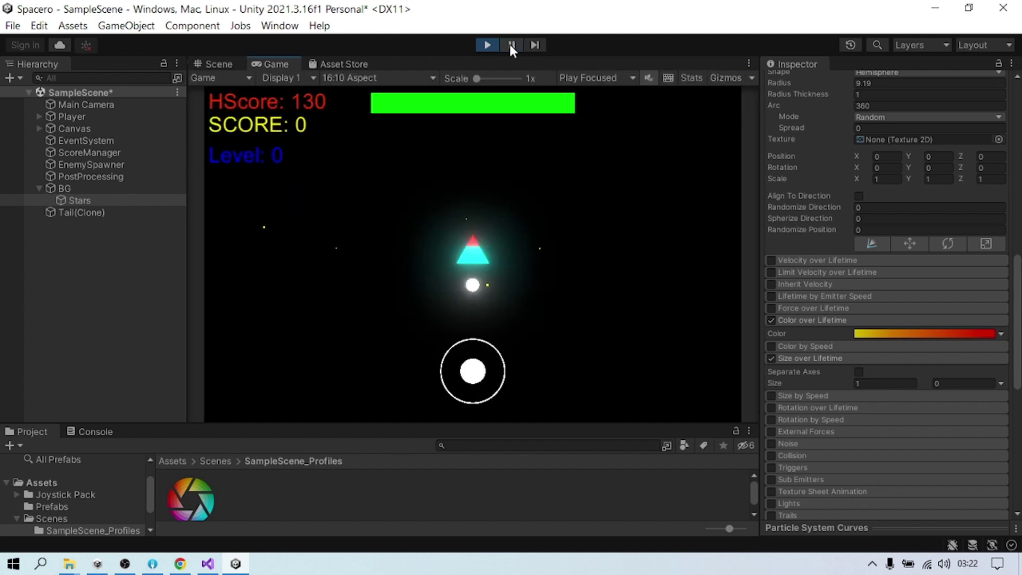
mouse_move(467, 289)
left_mouse_down()
mouse_move(501, 309)
mouse_move(345, 412)
mouse_move(553, 207)
mouse_move(609, 357)
mouse_move(682, 362)
mouse_move(538, 258)
mouse_move(503, 439)
mouse_move(437, 509)
mouse_move(420, 510)
mouse_move(534, 381)
mouse_move(542, 428)
mouse_move(511, 300)
mouse_move(374, 391)
mouse_move(401, 392)
mouse_move(405, 372)
left_mouse_up()
left_click(487, 44)
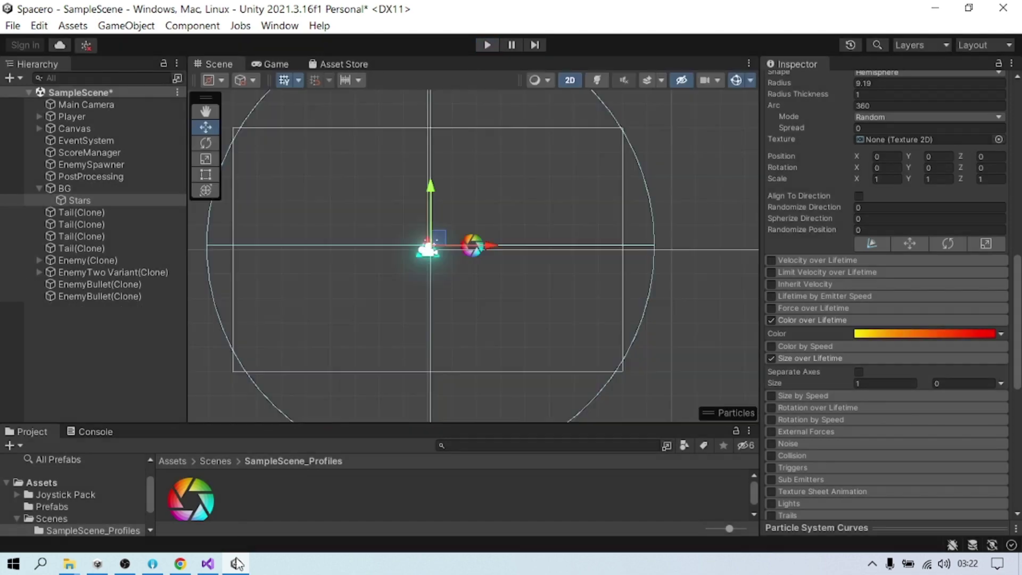
left_click(125, 563)
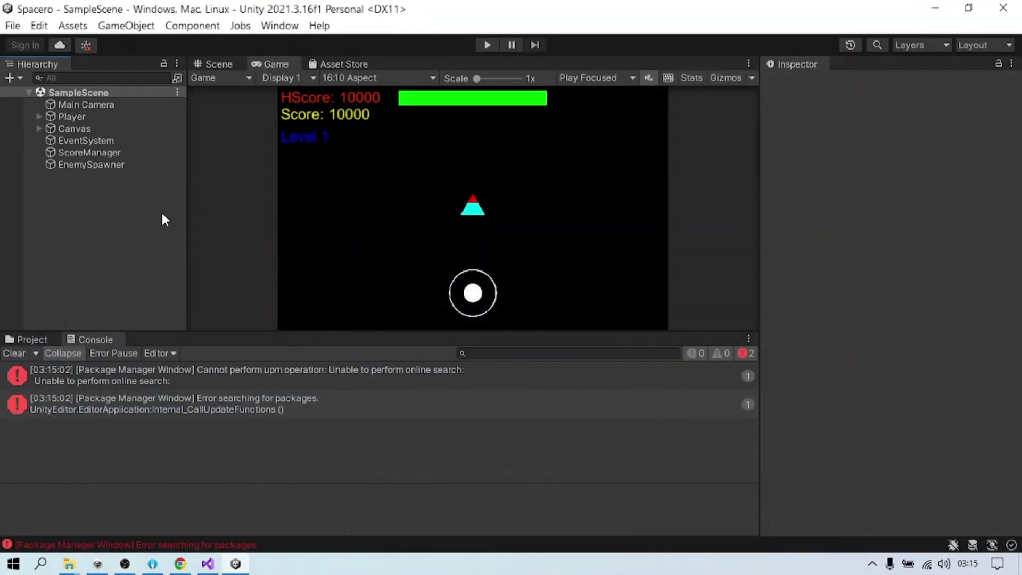
Step: Install the Post Processing 3.2.2 package from the Unity Registry via Package Manager
left_click(279, 26)
left_click(345, 199)
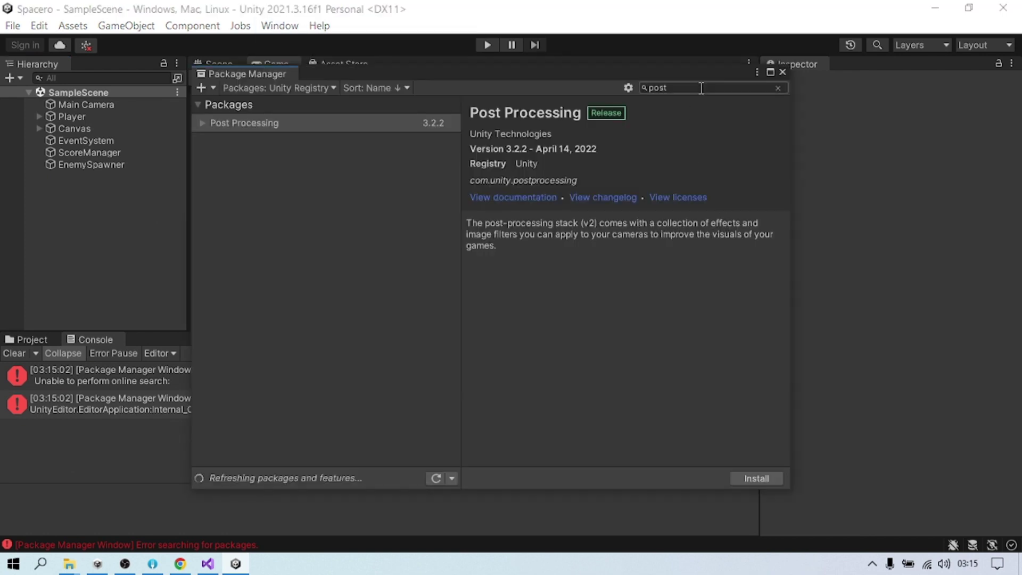
left_click(307, 91)
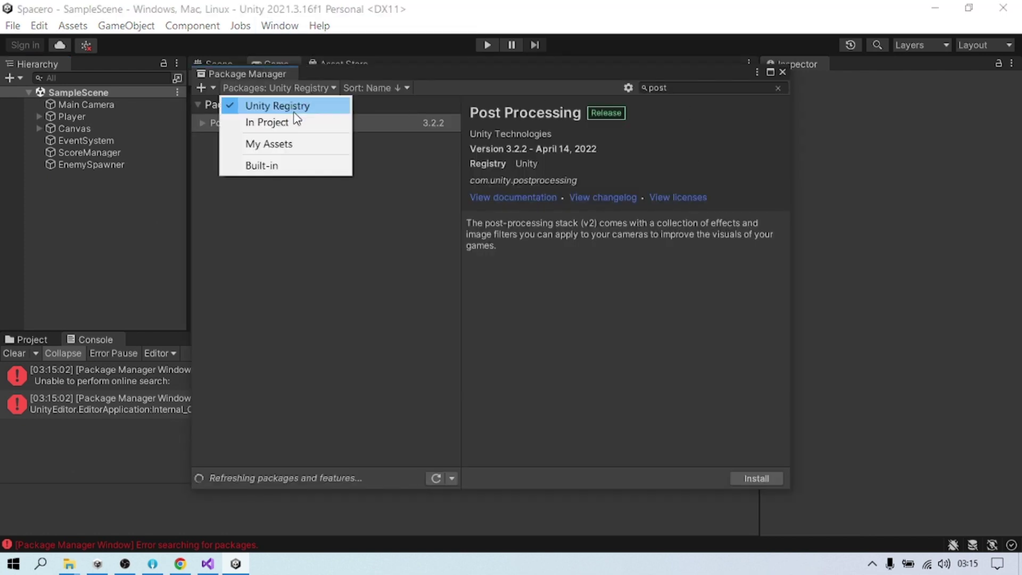
left_click(684, 86)
left_click(679, 87)
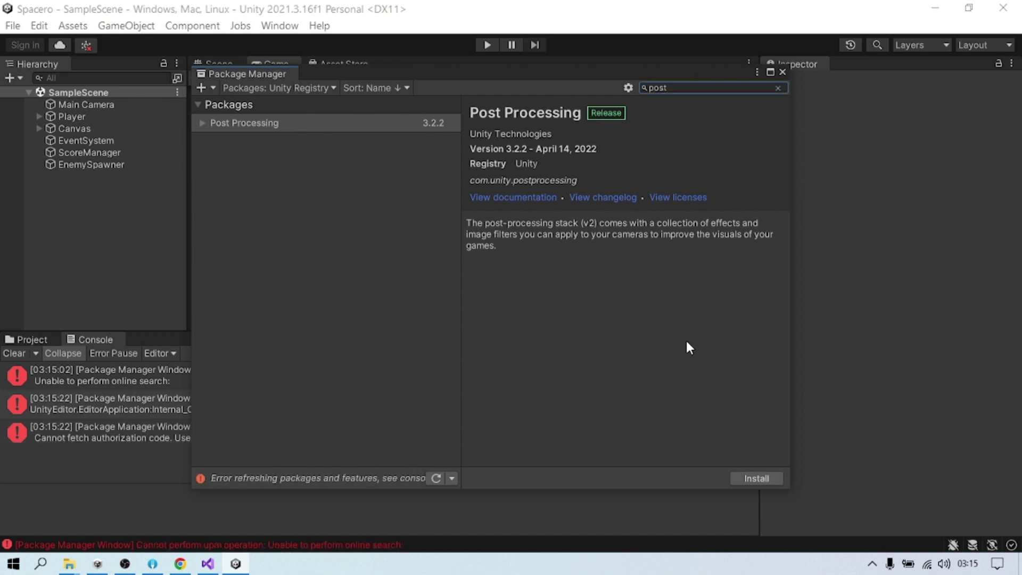
left_click(769, 479)
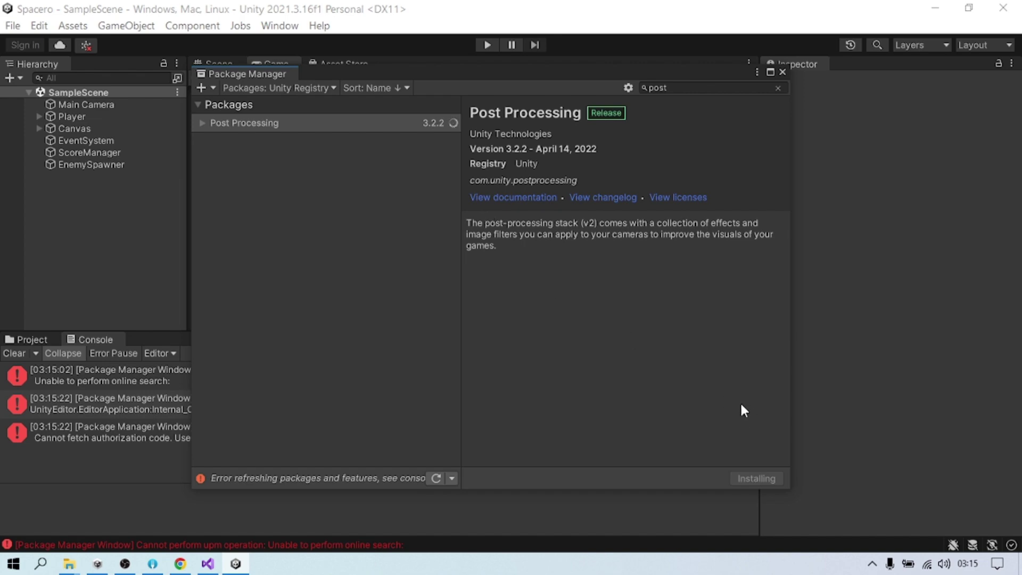
left_click(125, 564)
left_click(999, 396)
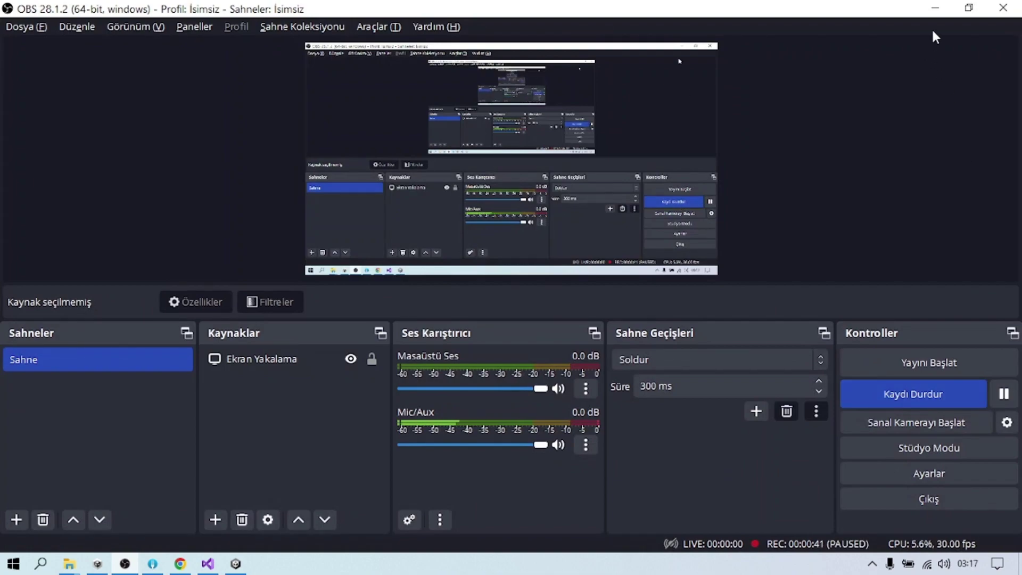
left_click(935, 9)
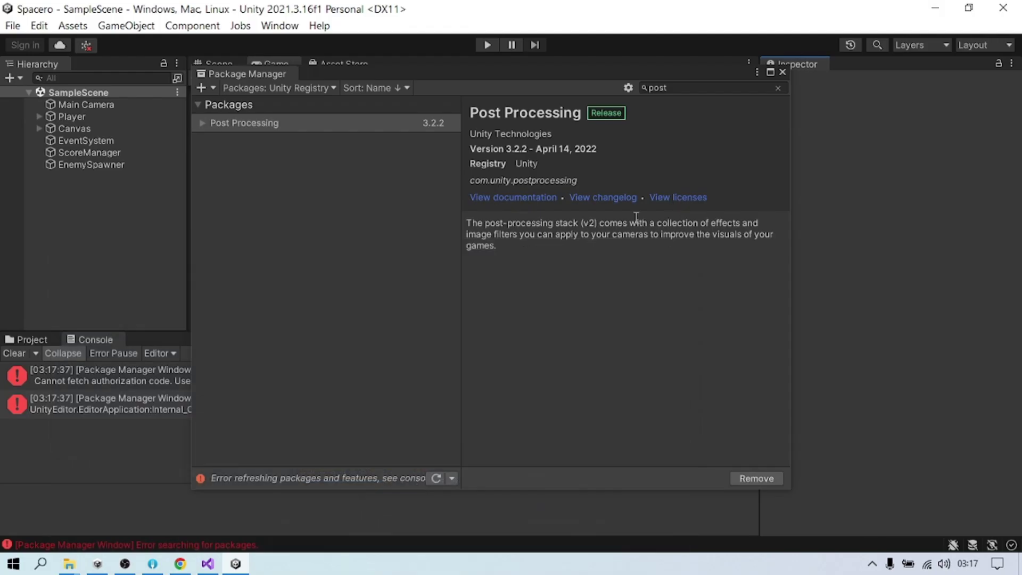
Step: Create an empty Hierarchy object named PostProcessing
left_click(782, 72)
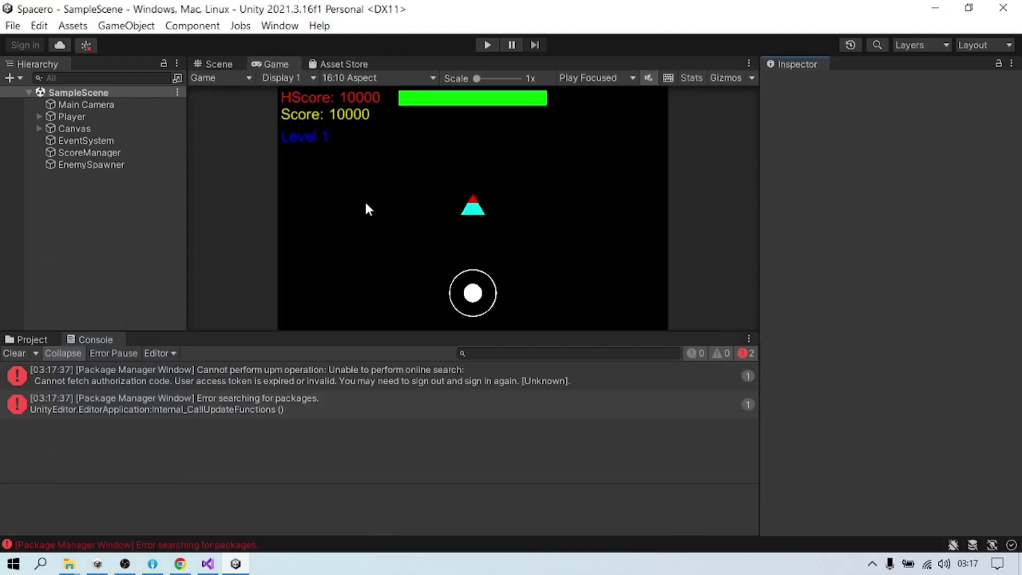
right_click(117, 198)
left_click(205, 374)
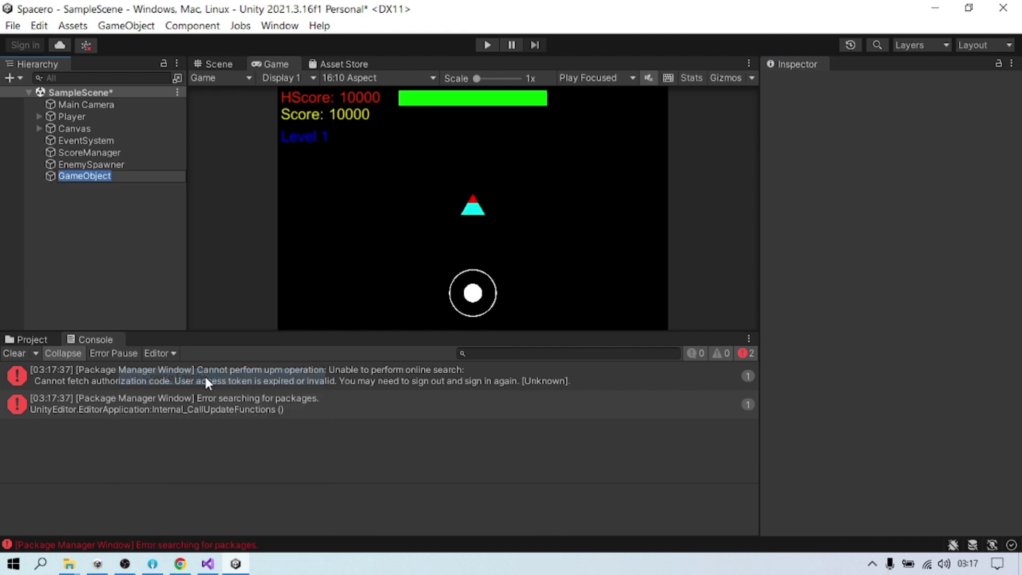
type("PostProcessing")
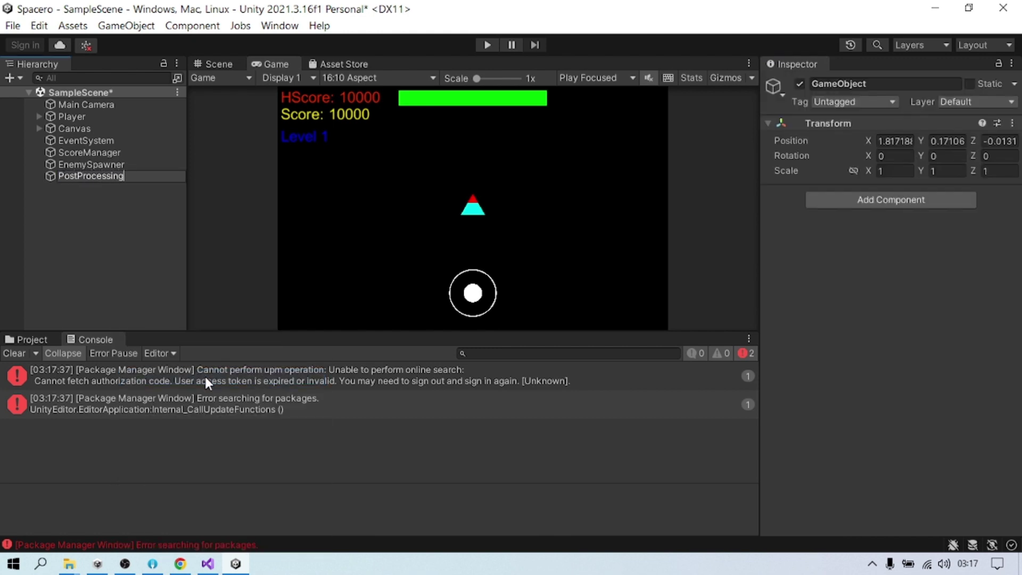
key("Return")
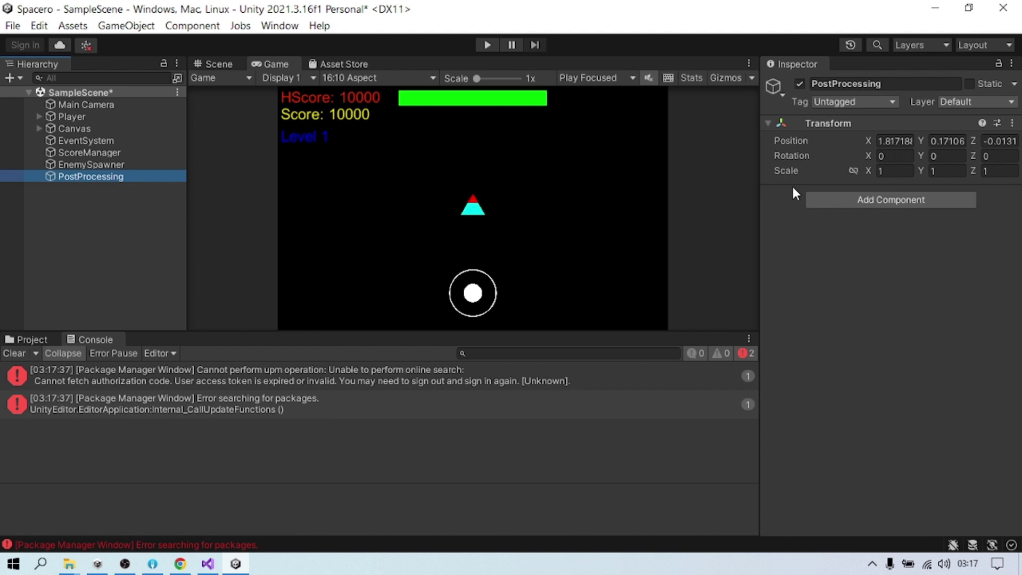
Step: Add a Post-process Volume component to PostProcessing and tick Is Global
left_click(842, 201)
type("post")
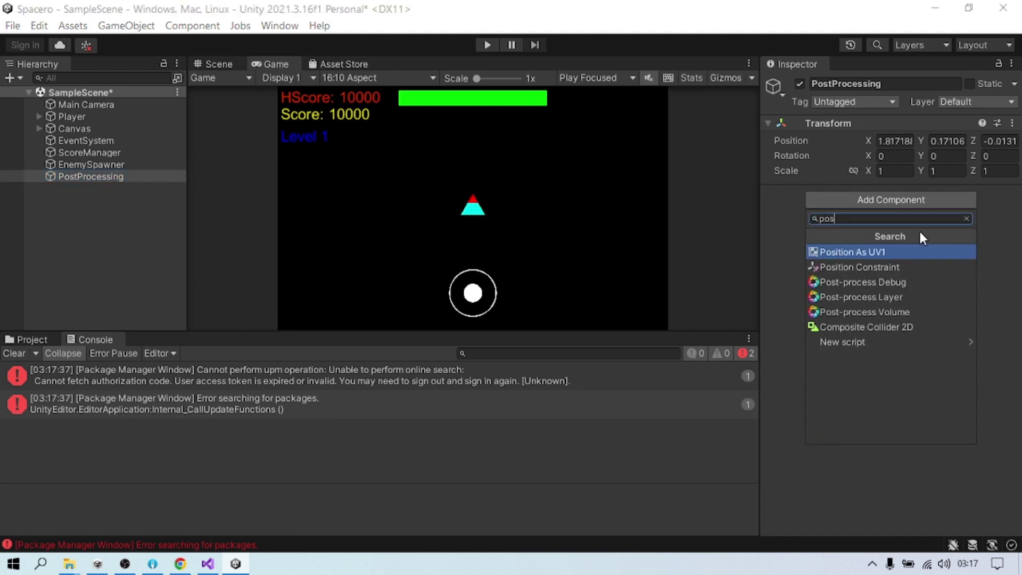
left_click(889, 280)
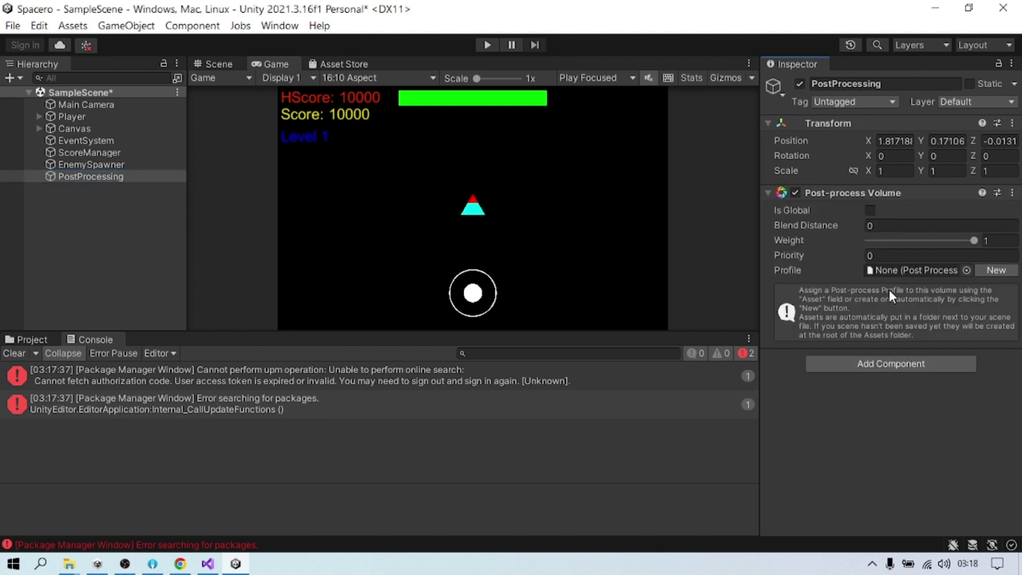
left_click(869, 210)
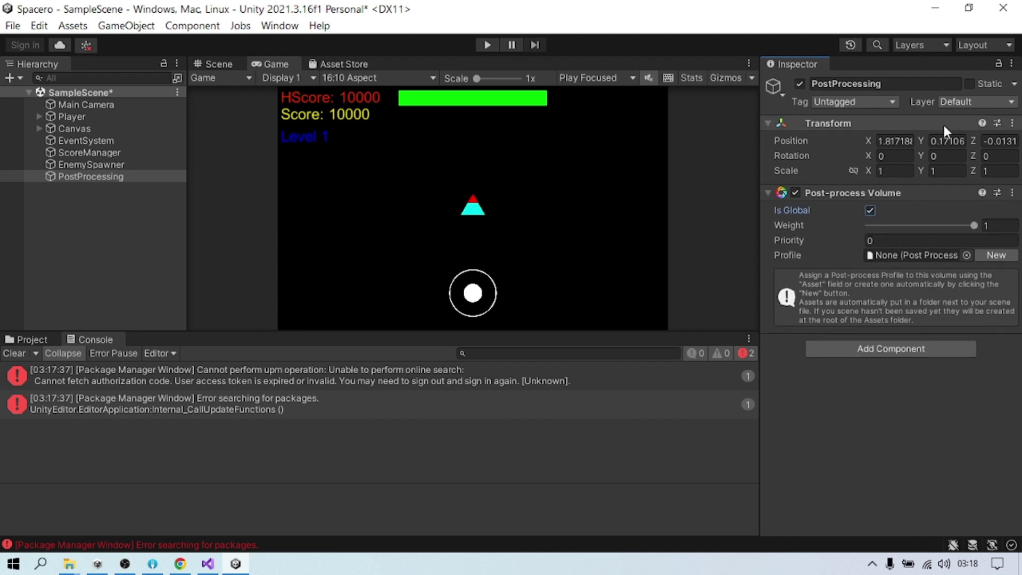
Step: Define User Layer 6 named PostProcessing, then reselect the PostProcessing object
left_click(952, 101)
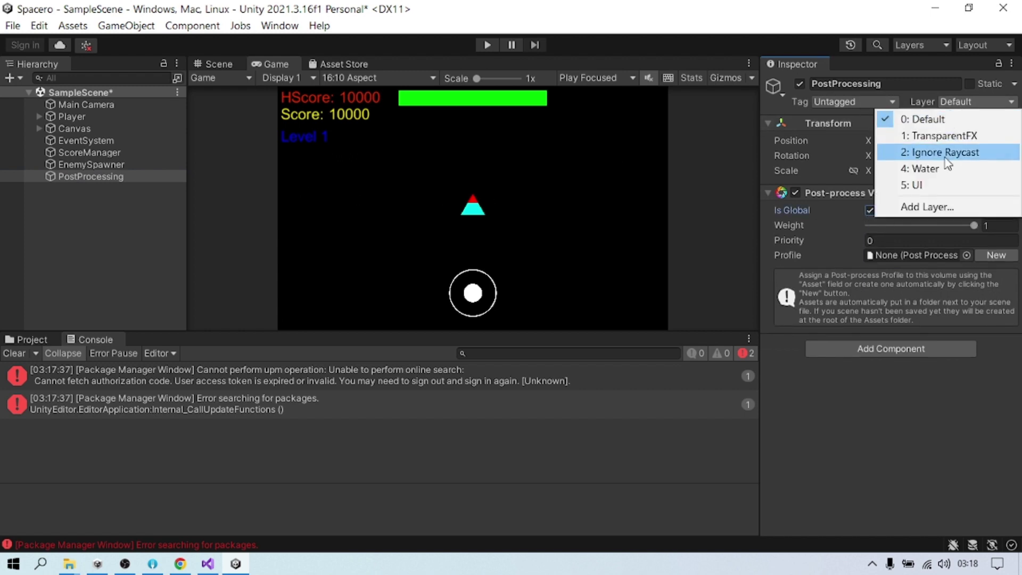
left_click(936, 206)
left_click(900, 261)
type("PostProcessi")
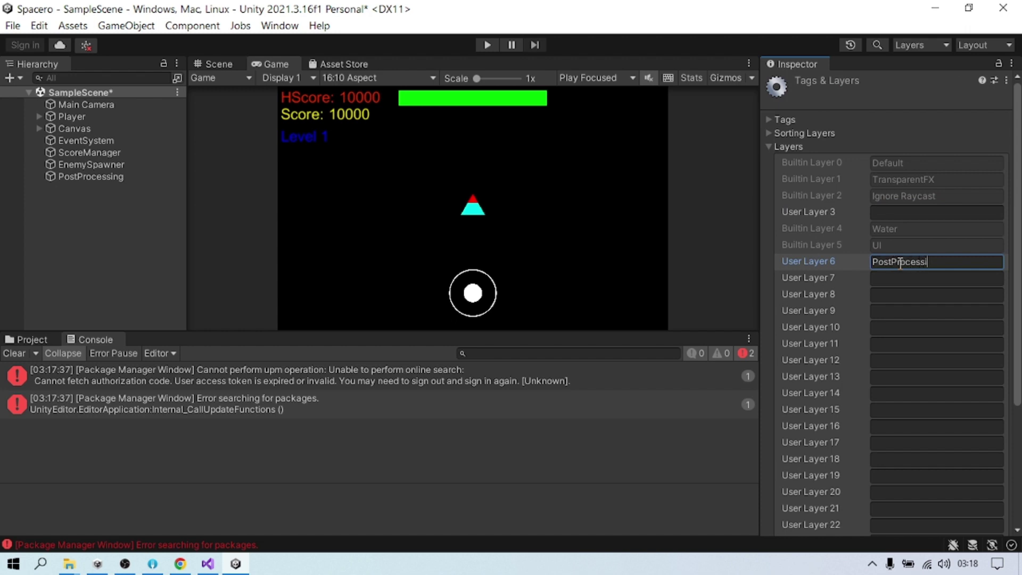
type("ng")
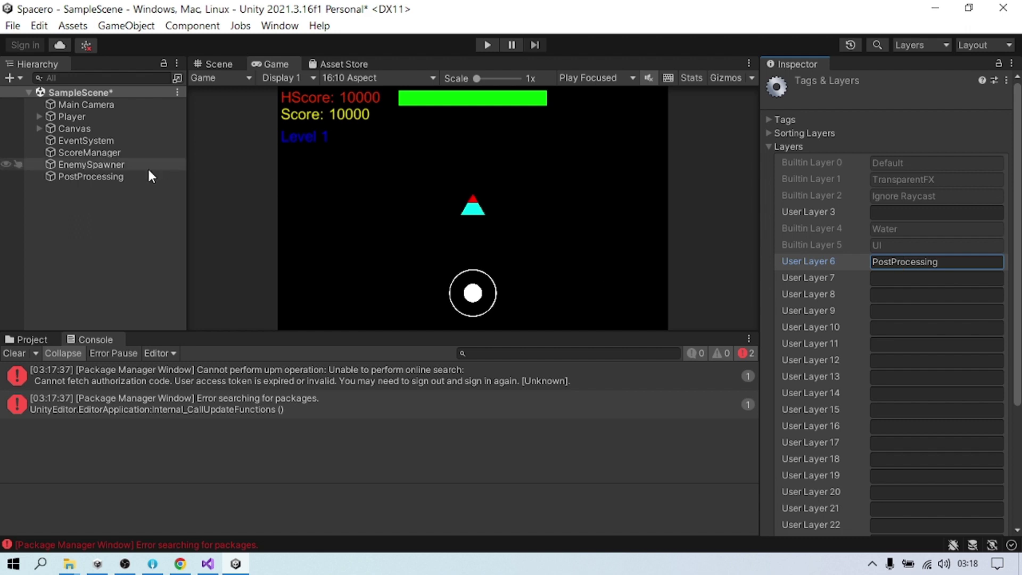
left_click(152, 176)
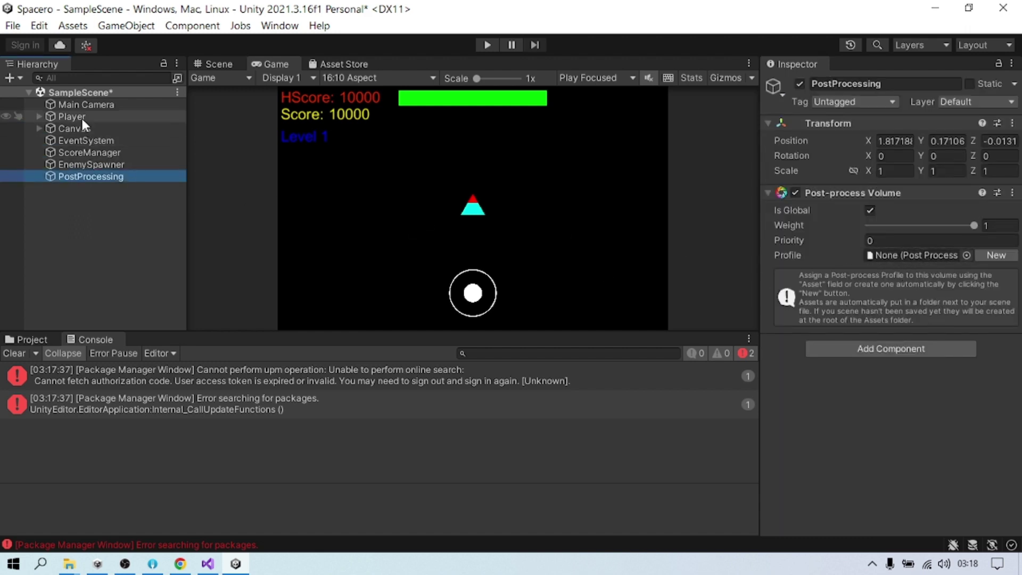
Step: Add a Post-process Layer to Main Camera blending on the PostProcessing layer, then reselect PostProcessing
left_click(87, 103)
scroll(929, 285, "down", 1)
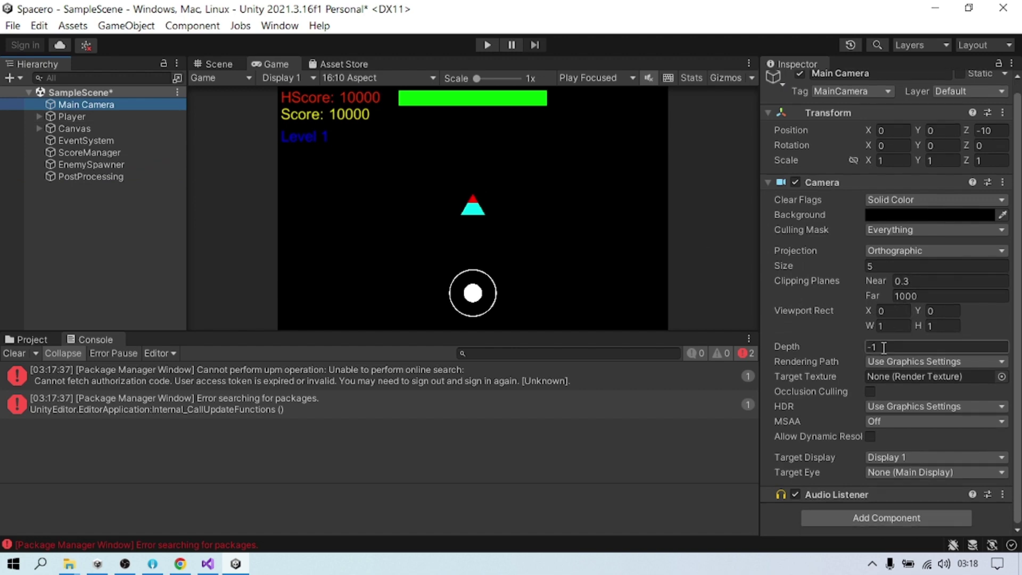
left_click(883, 522)
left_click(879, 373)
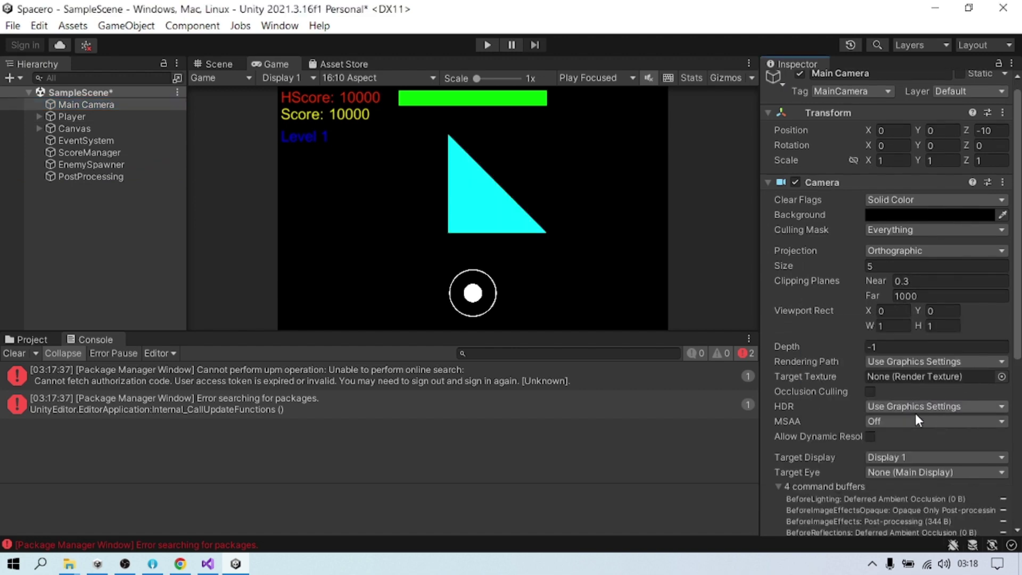
scroll(916, 418, "down", 5)
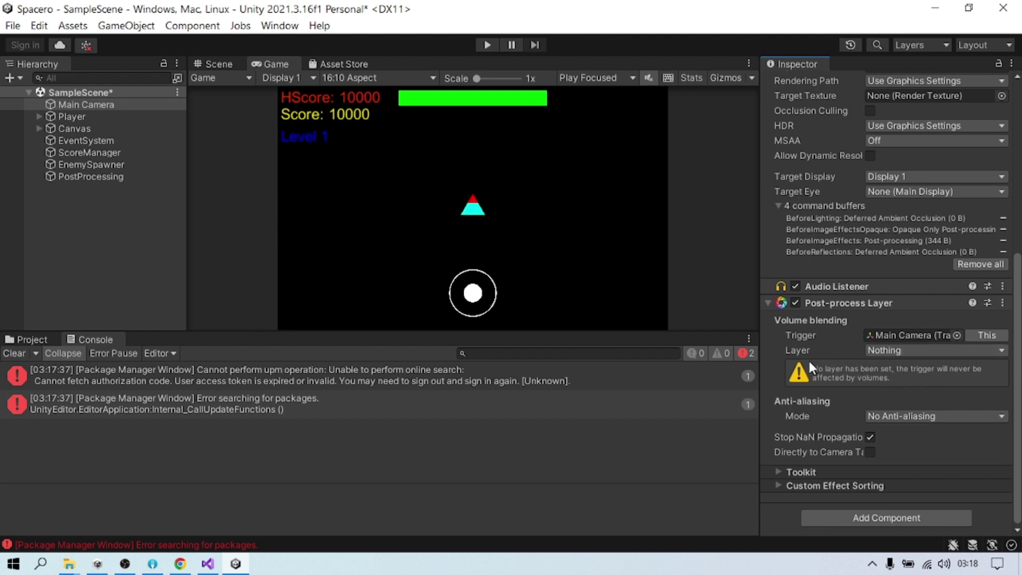
left_click(895, 350)
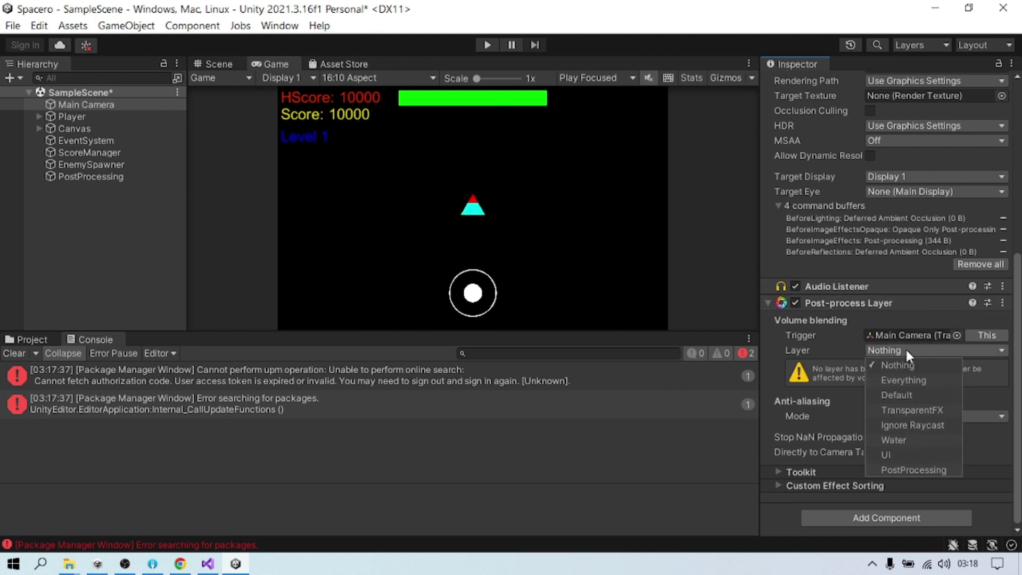
left_click(913, 469)
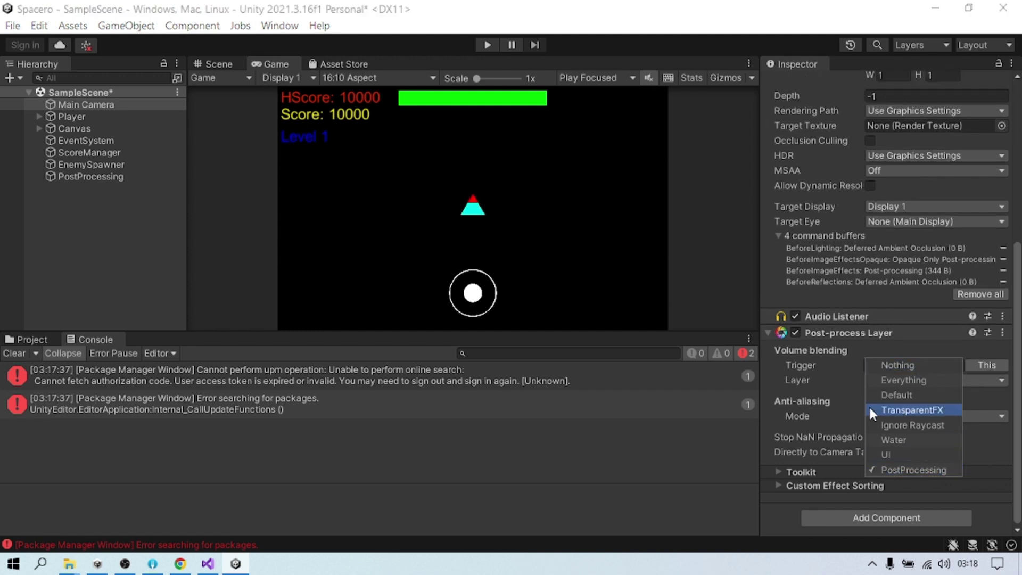
left_click(975, 427)
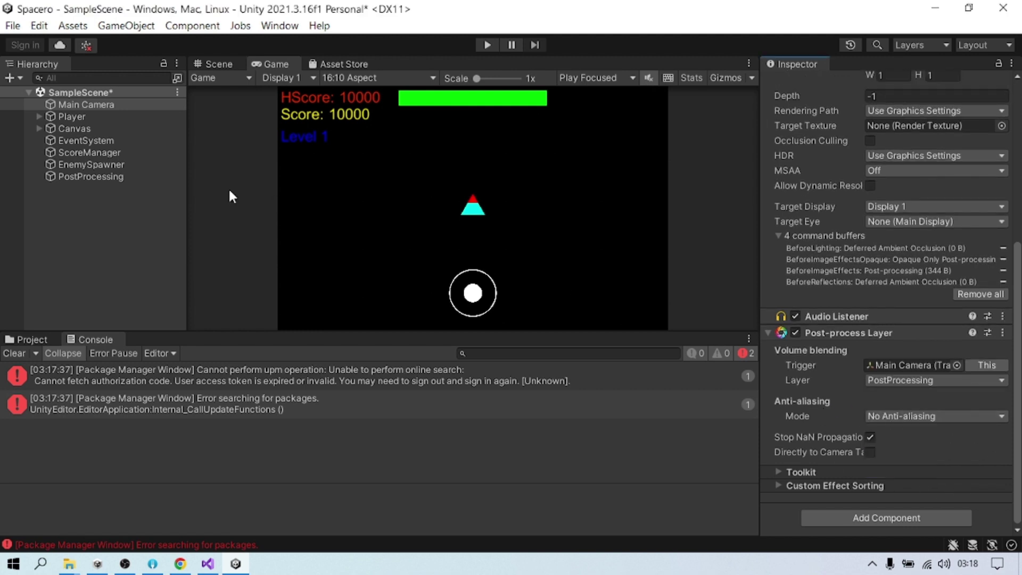
left_click(114, 177)
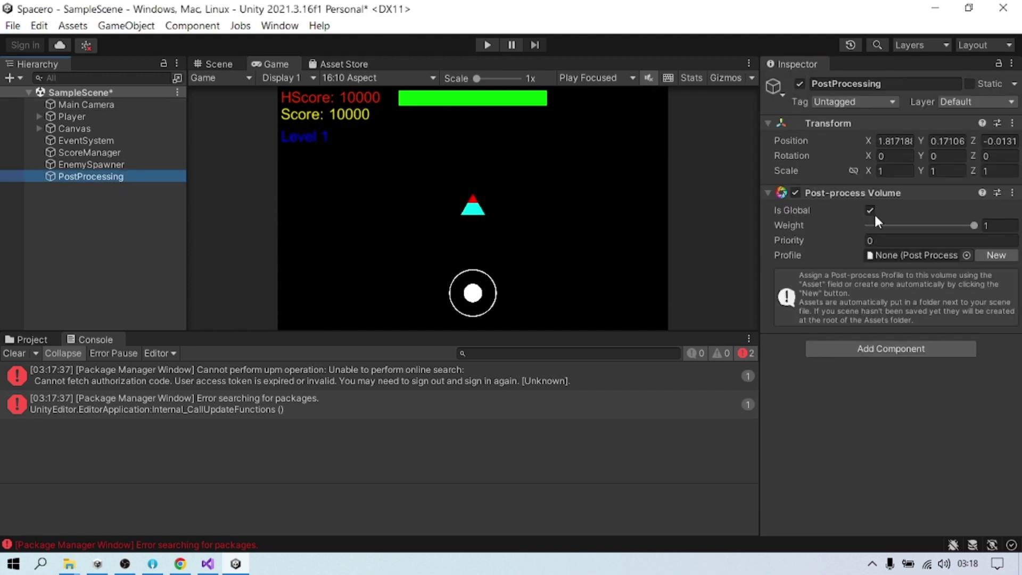
Step: Put PostProcessing on the PostProcessing layer and create a new profile for its volume
left_click(971, 102)
left_click(929, 202)
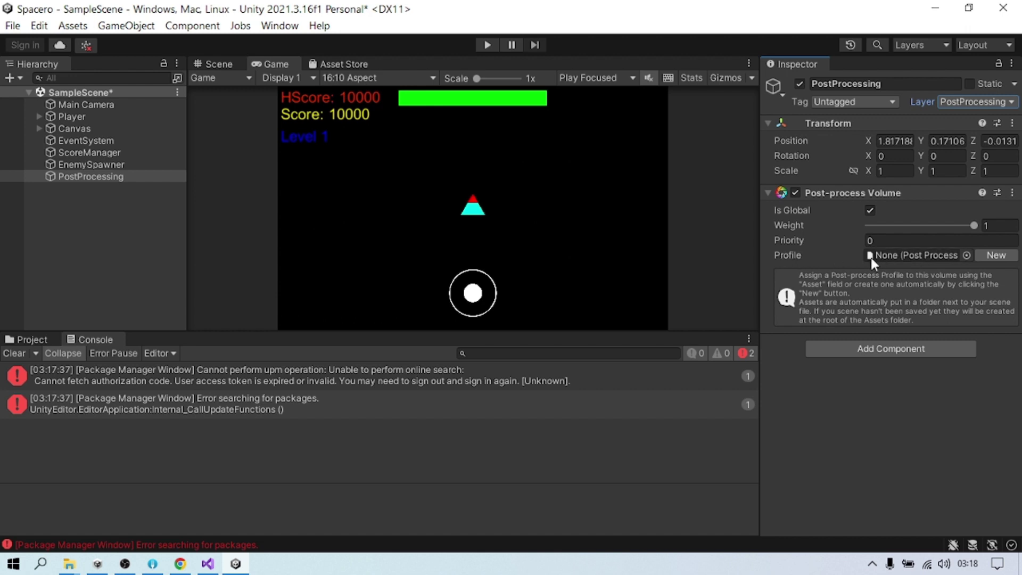
left_click(997, 255)
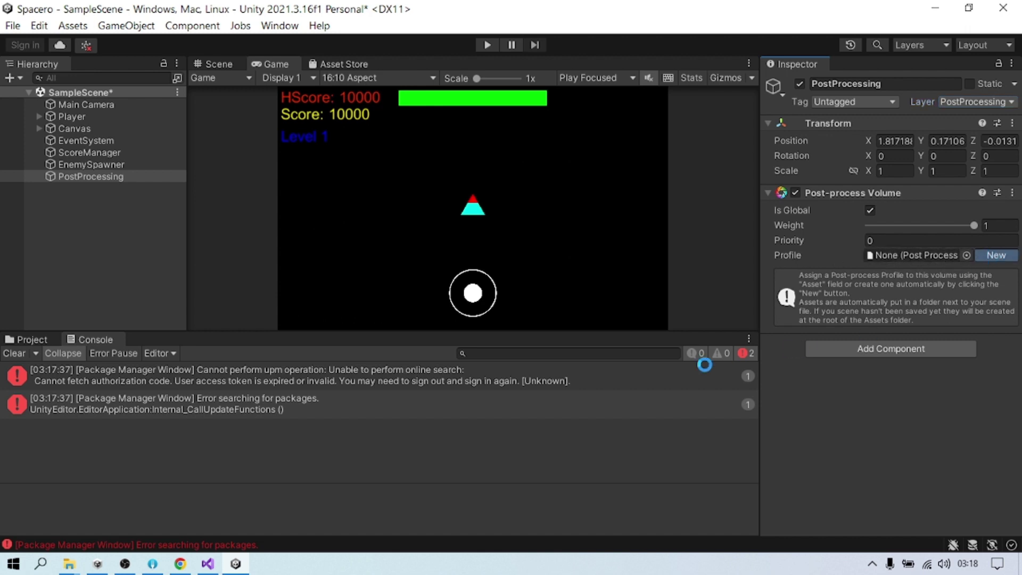
left_click(43, 340)
left_click(917, 254)
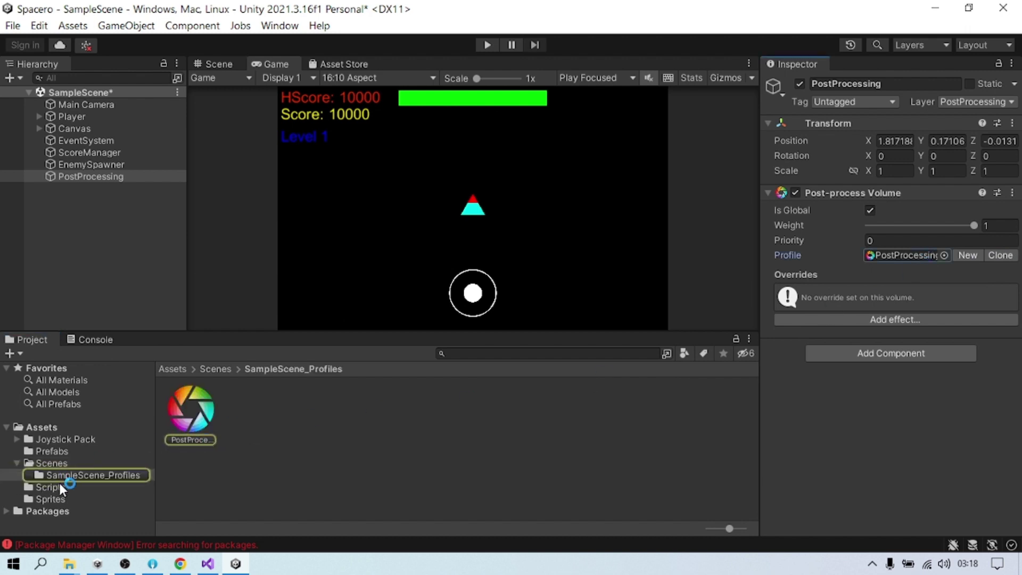
Step: Add a Bloom effect with Intensity 18.77 to the profile and enter play mode
left_click(873, 319)
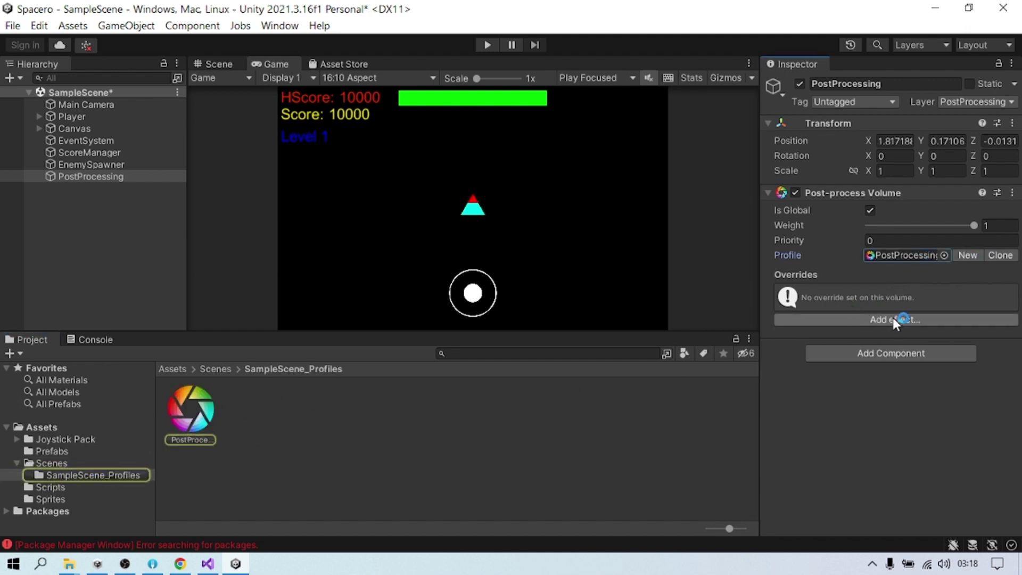
mouse_move(935, 327)
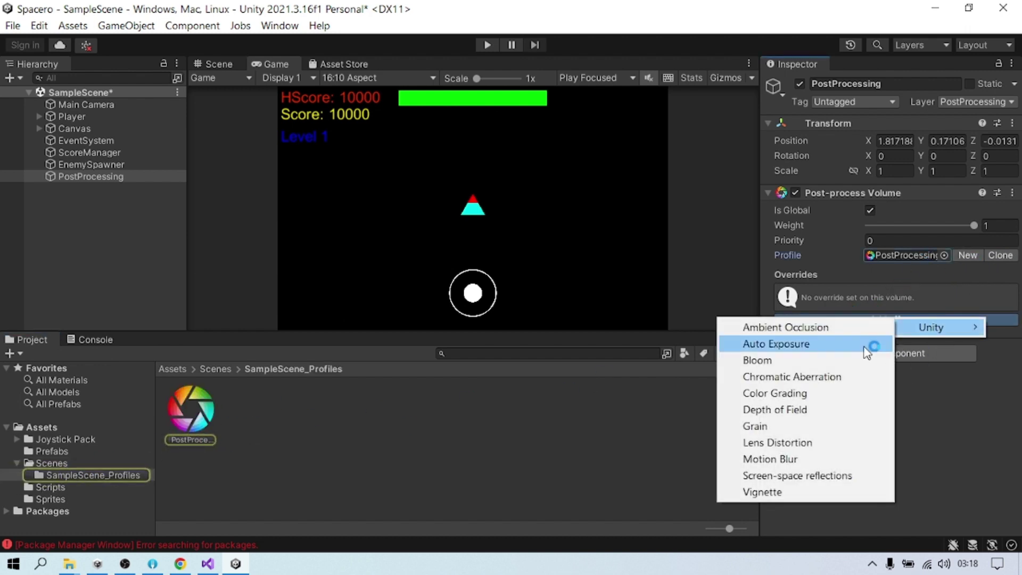
left_click(793, 360)
left_click(779, 291)
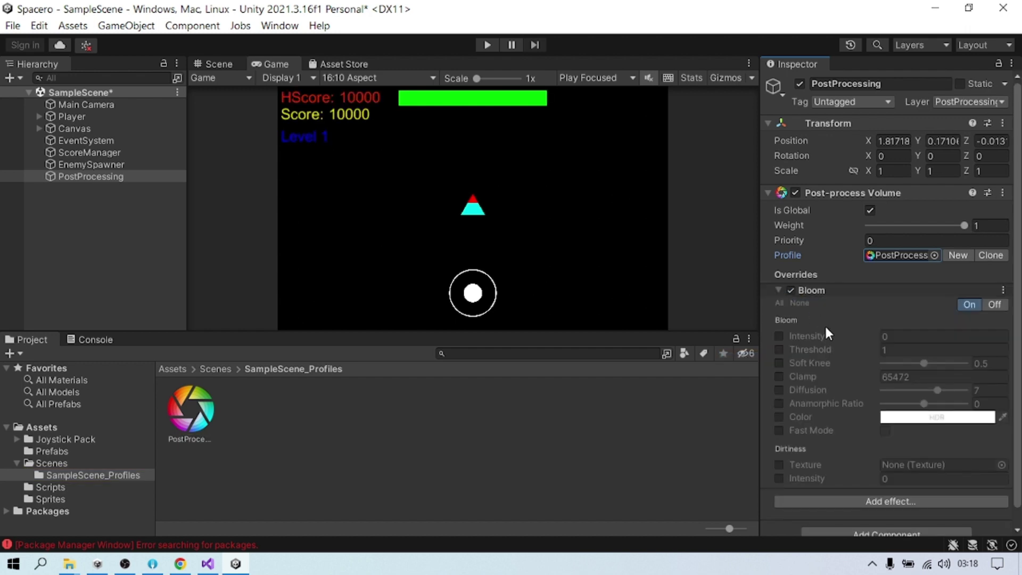
left_click(779, 336)
mouse_move(865, 338)
left_mouse_down()
mouse_move(960, 331)
mouse_move(586, 312)
mouse_move(325, 328)
left_mouse_up()
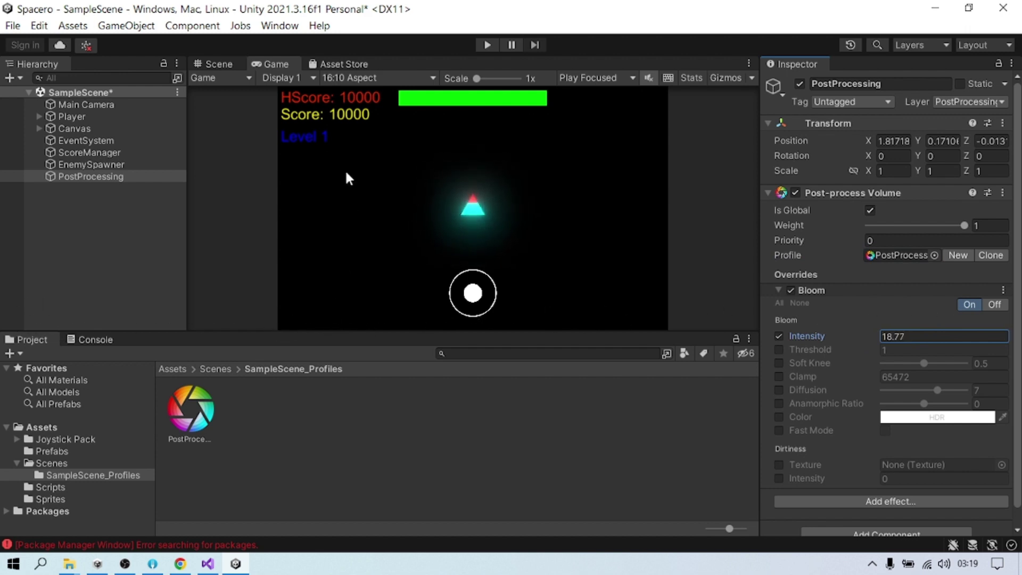
left_click(488, 45)
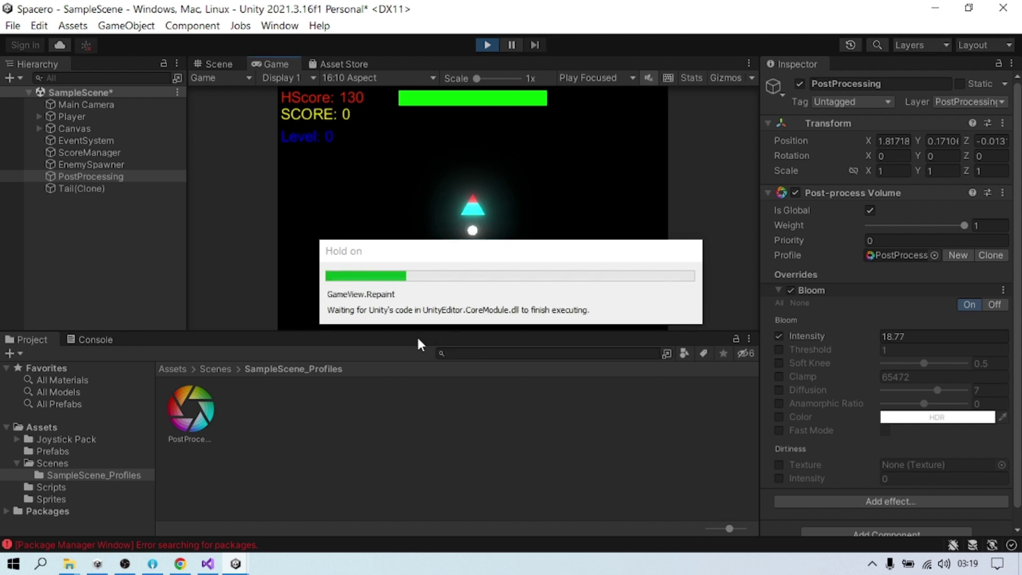
Step: Enlarge the Game view and fly the ship to see the bloom glow
left_click_drag(417, 335, 419, 424)
mouse_move(470, 356)
left_mouse_down()
mouse_move(548, 474)
mouse_move(328, 447)
mouse_move(474, 245)
mouse_move(355, 199)
mouse_move(276, 210)
mouse_move(529, 315)
mouse_move(332, 317)
mouse_move(219, 361)
mouse_move(532, 367)
mouse_move(327, 437)
mouse_move(361, 349)
mouse_move(504, 417)
mouse_move(463, 335)
mouse_move(464, 399)
mouse_move(500, 349)
mouse_move(440, 359)
mouse_move(459, 340)
mouse_move(461, 438)
mouse_move(450, 341)
mouse_move(503, 365)
mouse_move(461, 406)
mouse_move(350, 424)
mouse_move(527, 418)
mouse_move(628, 360)
mouse_move(597, 422)
mouse_move(464, 456)
mouse_move(455, 423)
left_mouse_up()
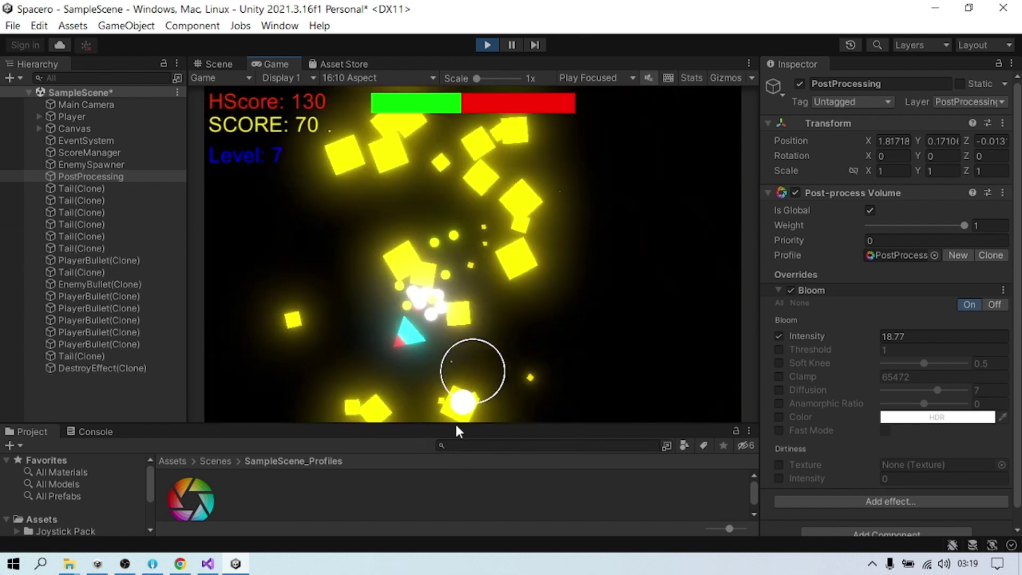
Step: Stop the game and create an empty object named BG
left_click(487, 45)
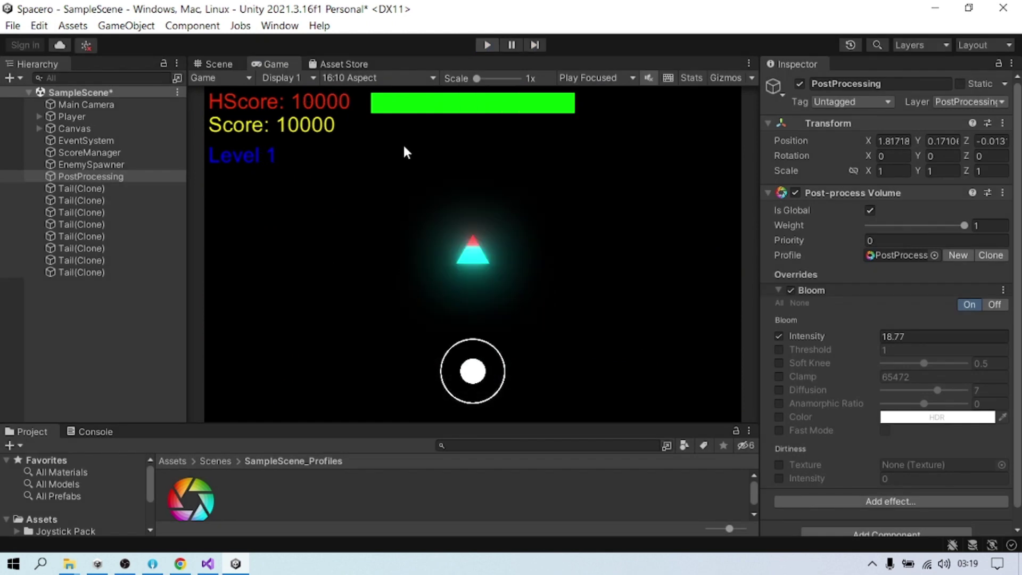
left_click(84, 221)
right_click(84, 221)
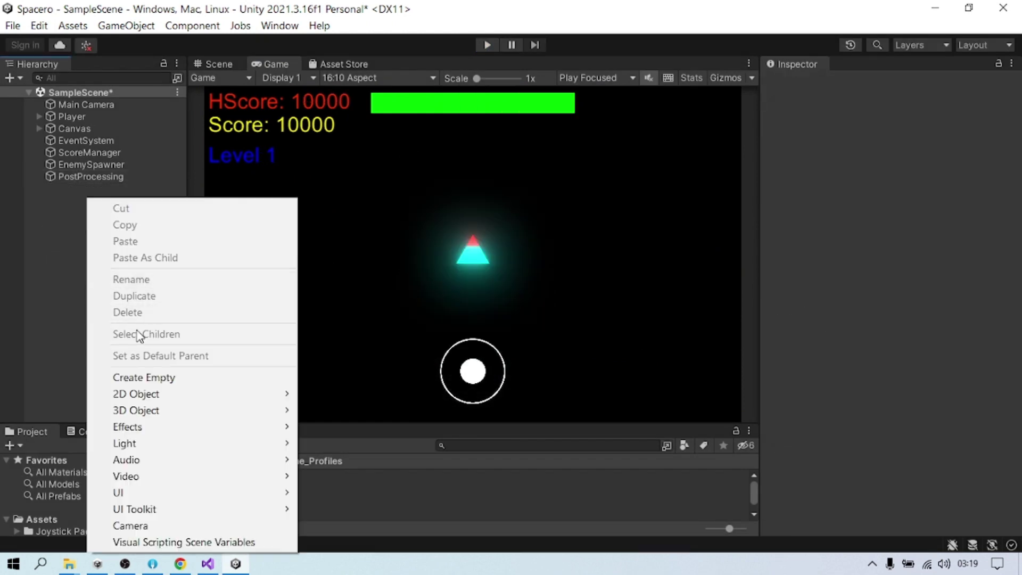
left_click(160, 376)
type("BG")
key("Return")
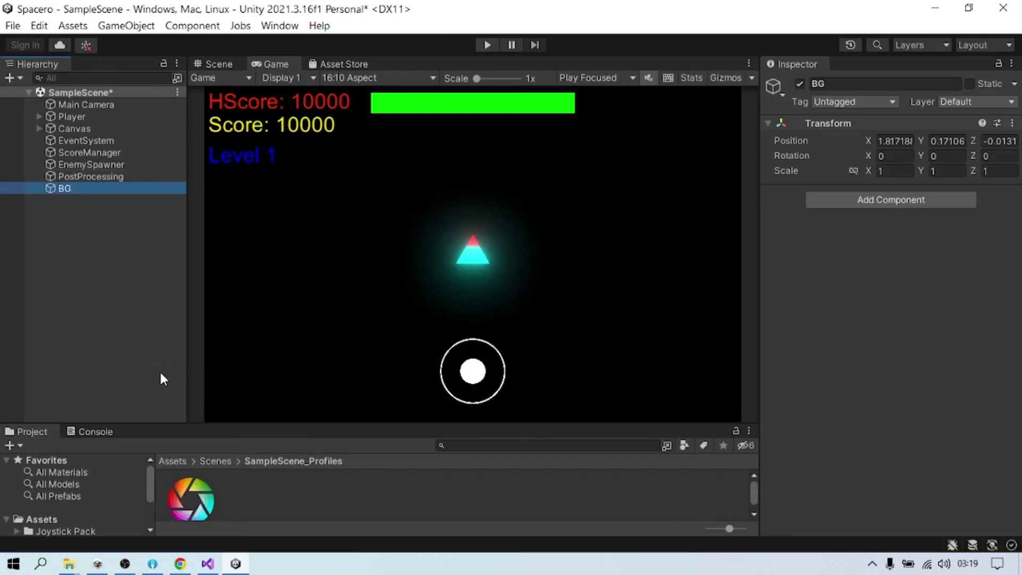
Step: Add an empty child Stars under BG with a Particle System component
right_click(68, 189)
left_click(224, 273)
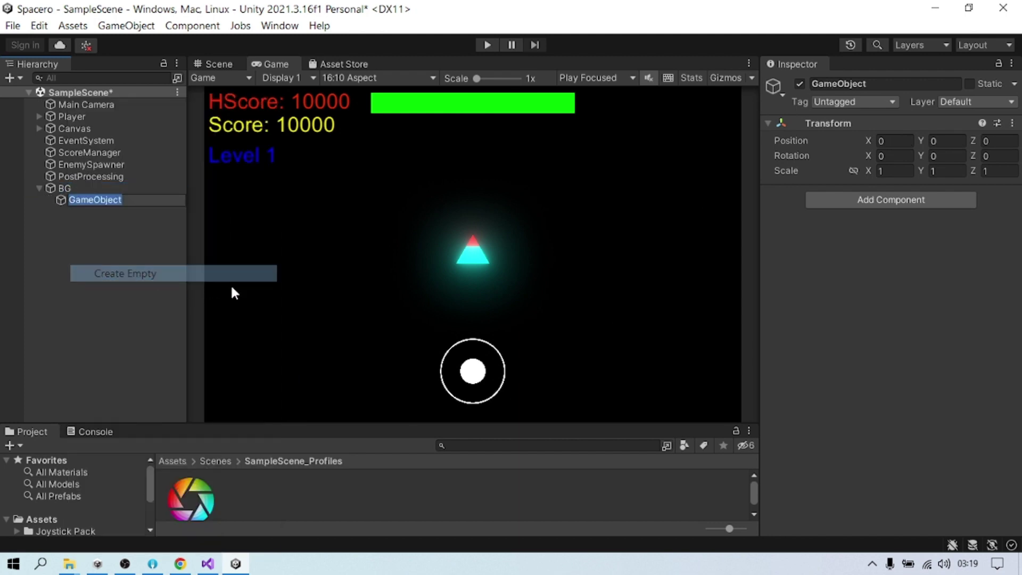
type("Stars")
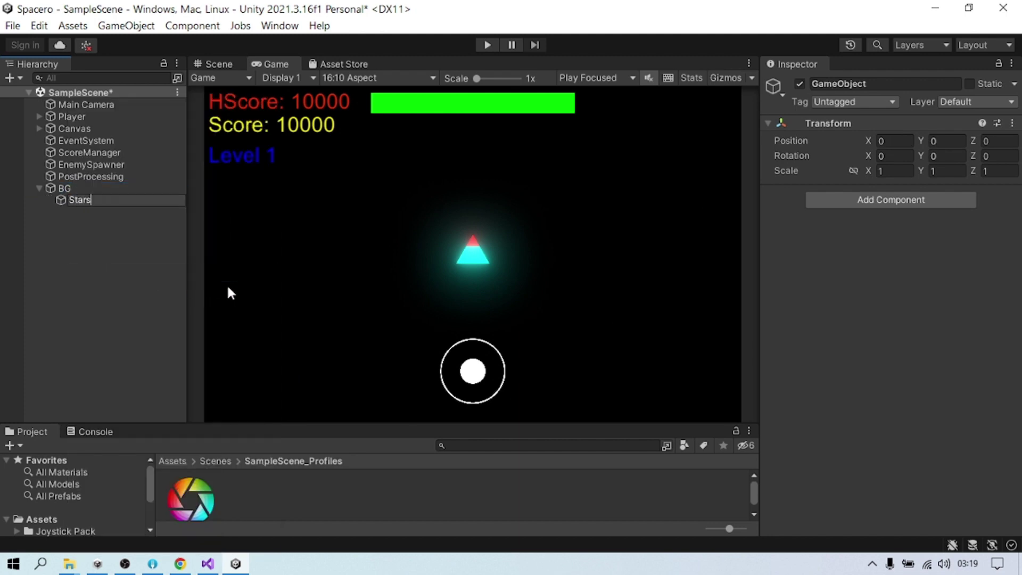
key("Return")
left_click(844, 200)
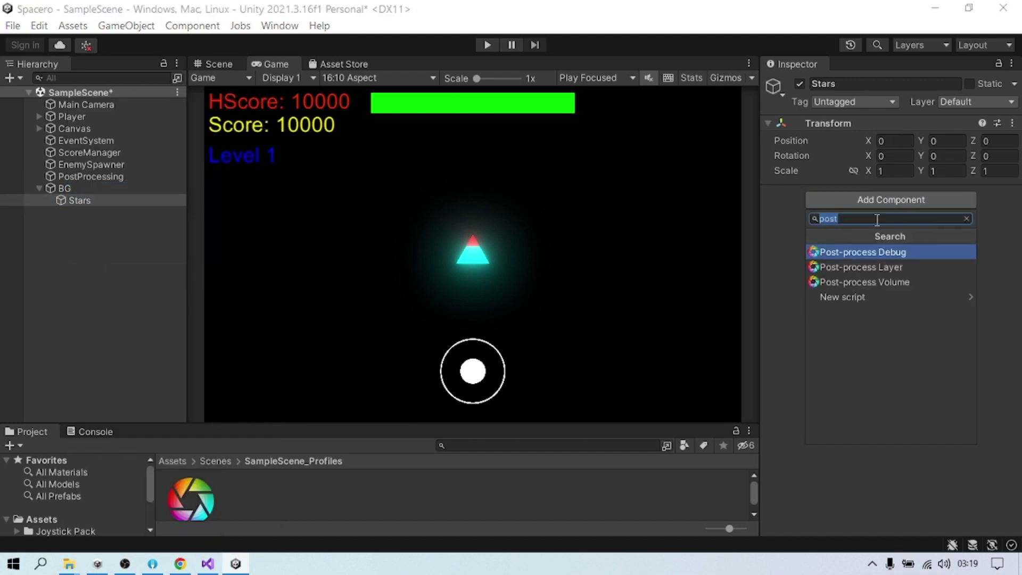
type("particle")
key("Return")
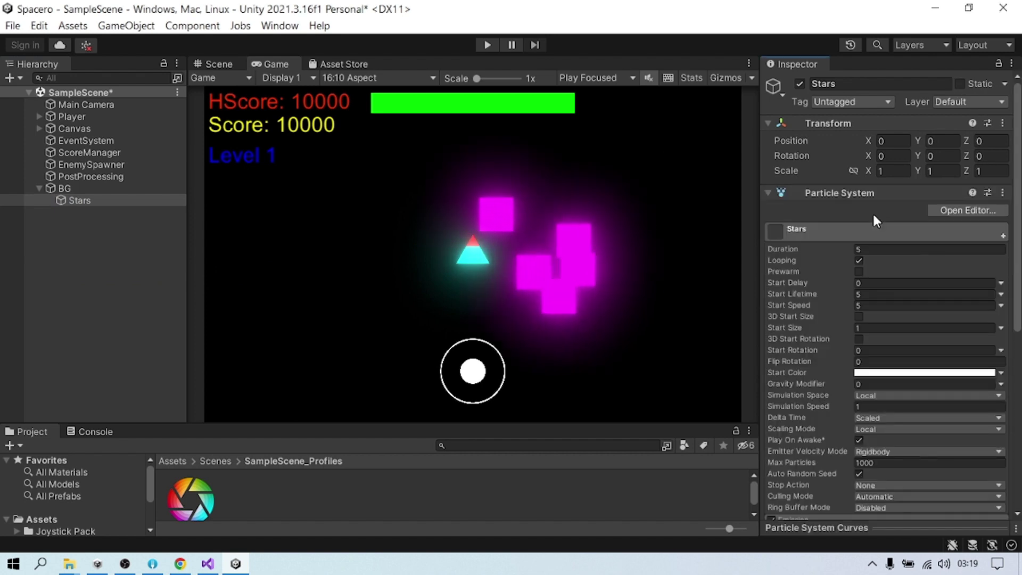
Step: Set the Stars particle Duration to 30 and turn Looping off
left_click(900, 249)
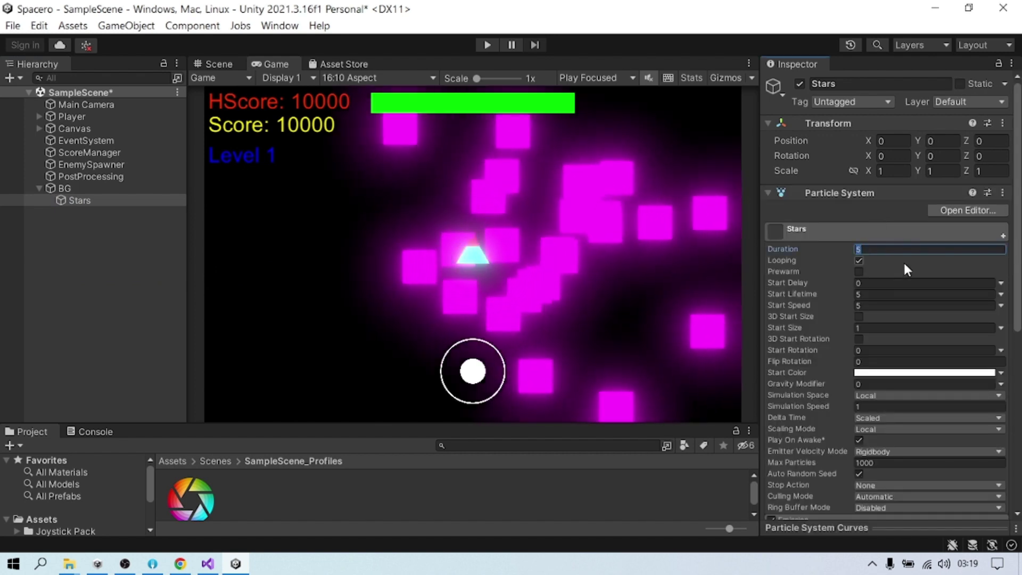
type("30")
left_click(860, 260)
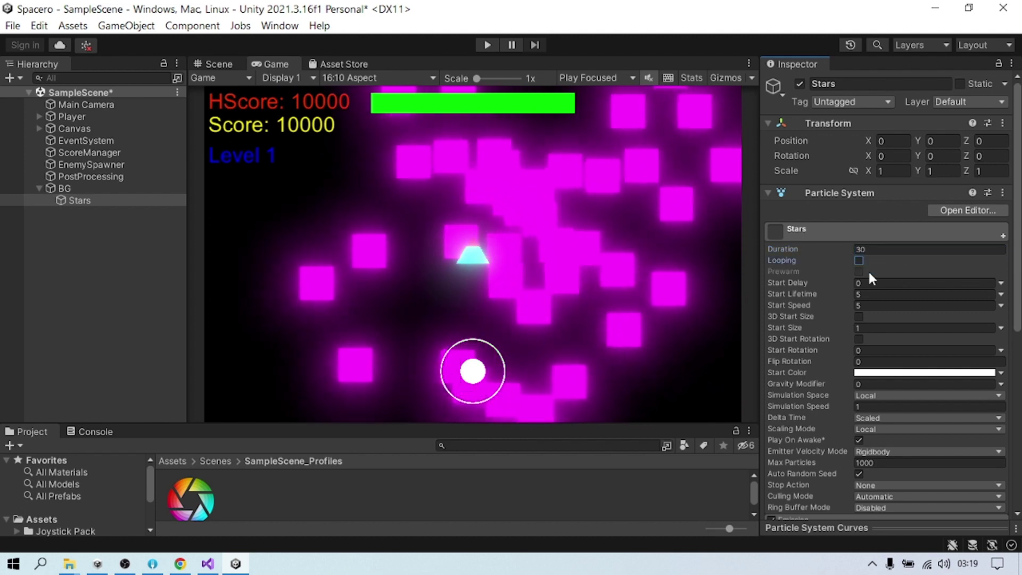
left_click(873, 283)
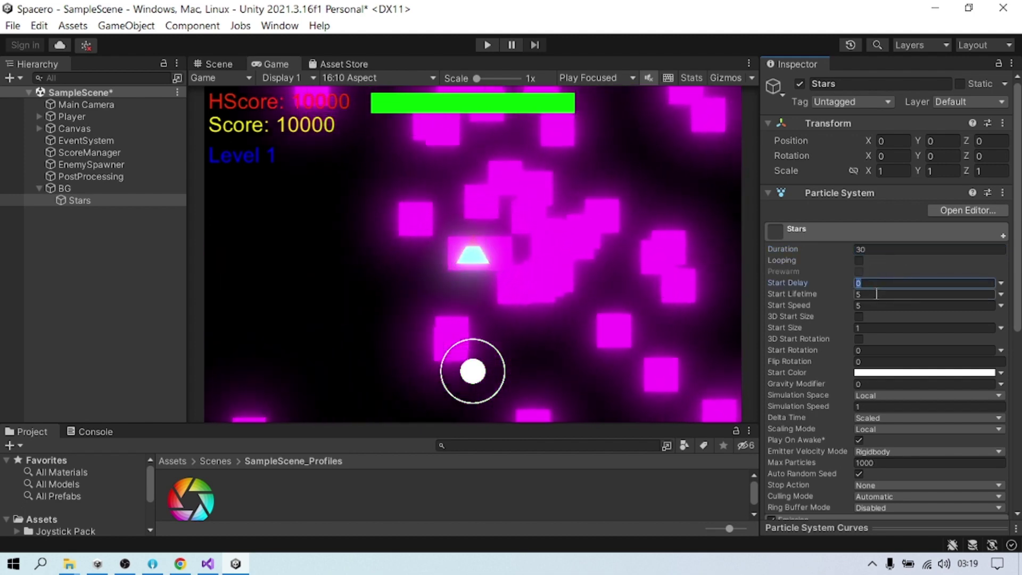
Step: Make Start Lifetime random between 30 and 60 and set Start Speed to 0
left_click(875, 294)
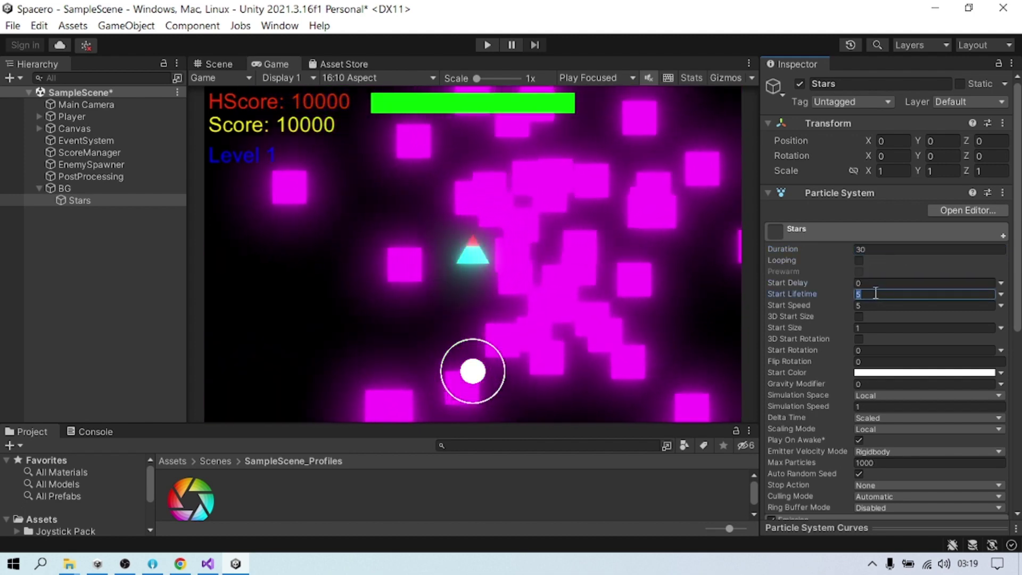
left_click(1002, 294)
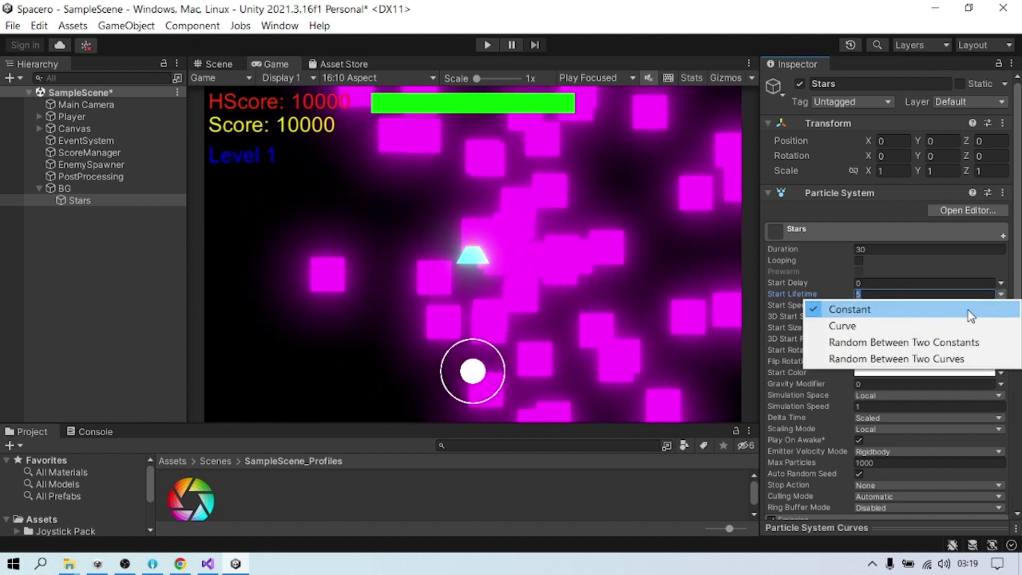
left_click(855, 342)
type("30")
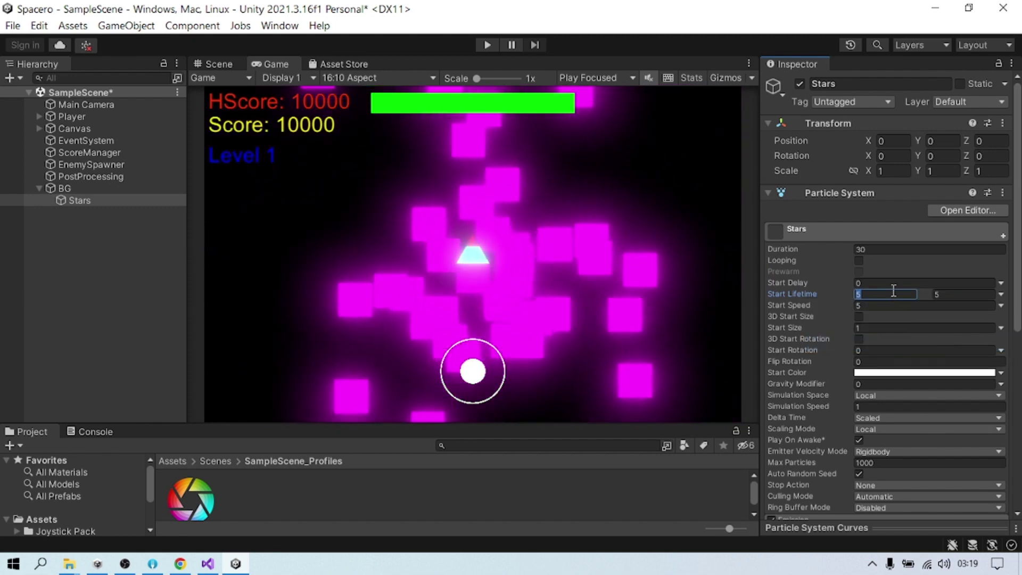
left_click(950, 295)
type("60")
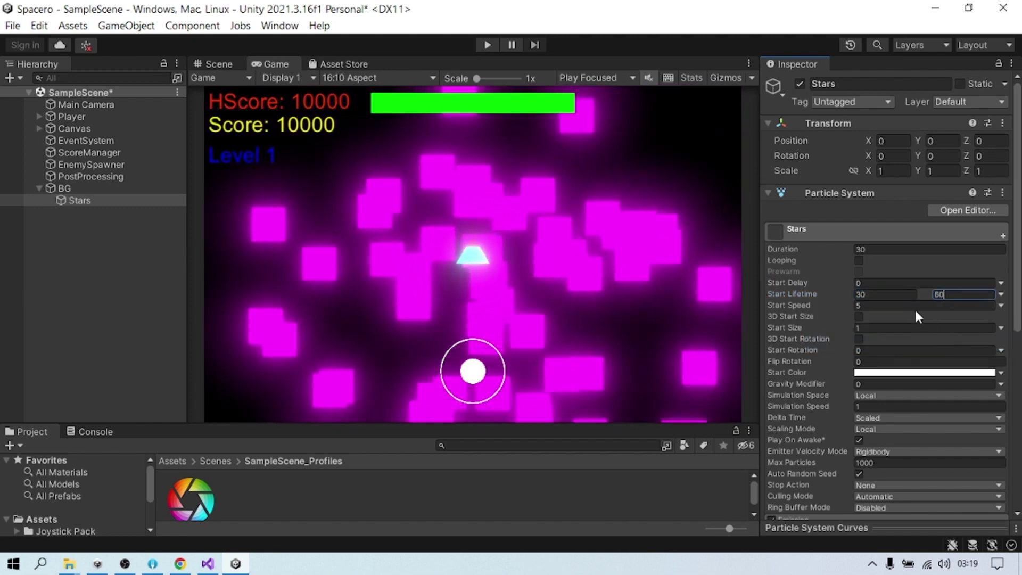
left_click(919, 307)
type("0")
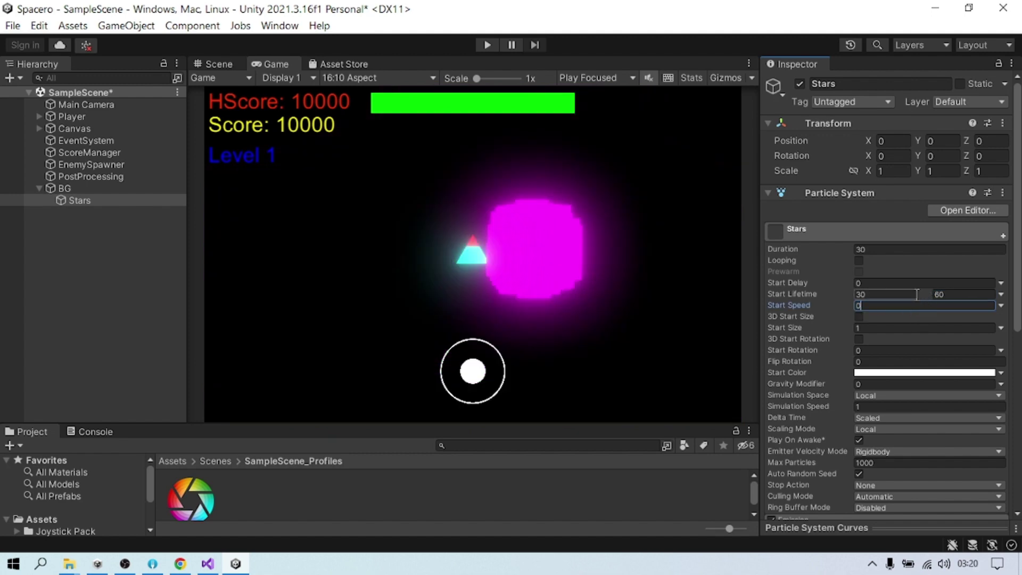
Step: Make Start Size random between 0.05 and 0.1, leaving 3D Start Rotation off
left_click(1002, 327)
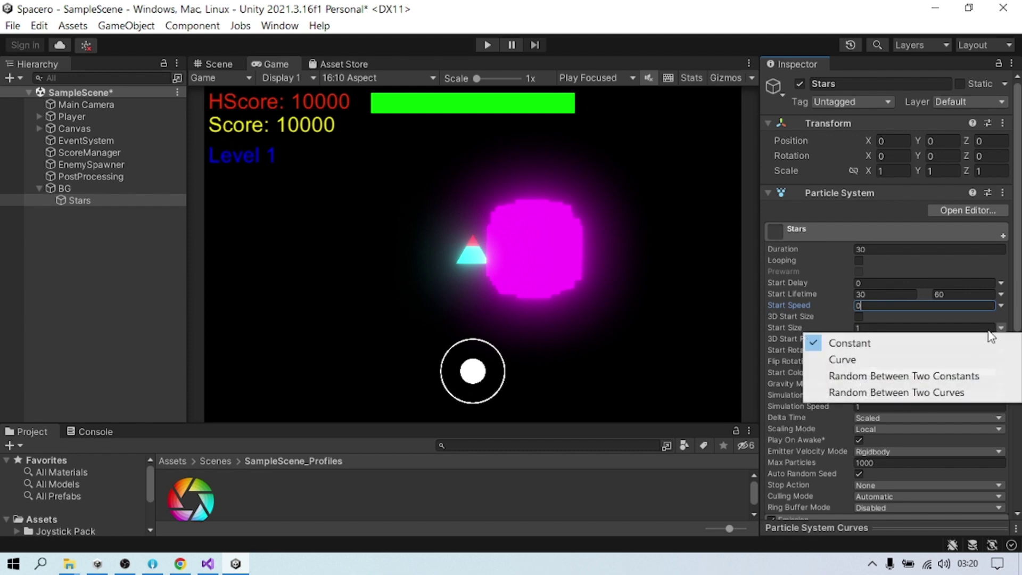
left_click(908, 374)
left_click(888, 327)
type("0.05")
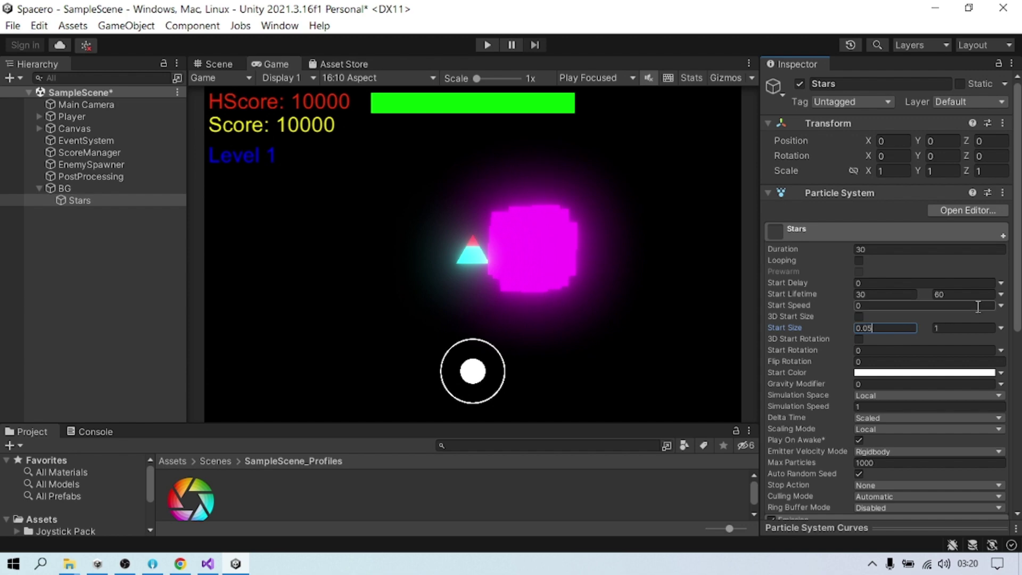
left_click(966, 327)
left_click(962, 336)
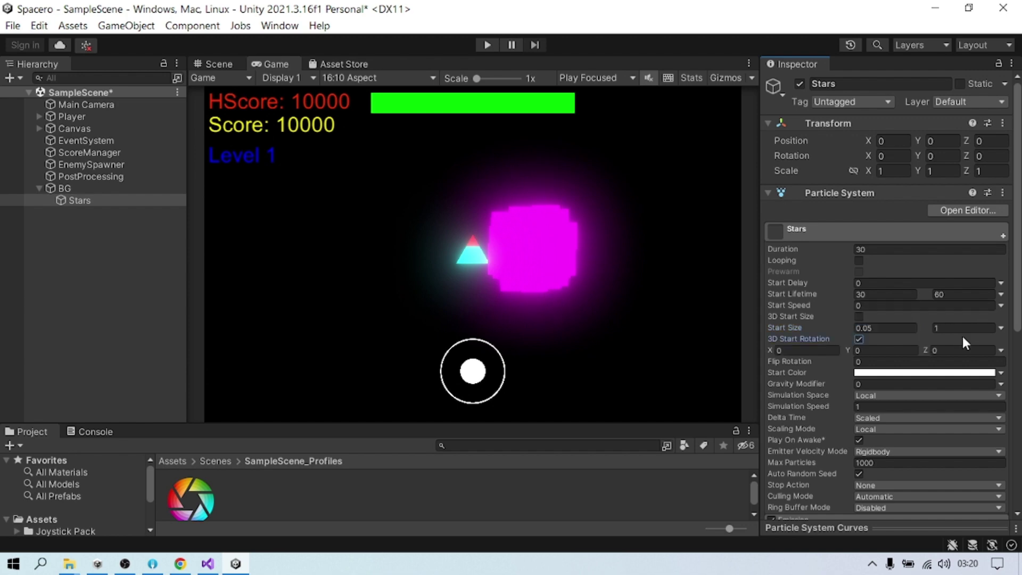
type("0.")
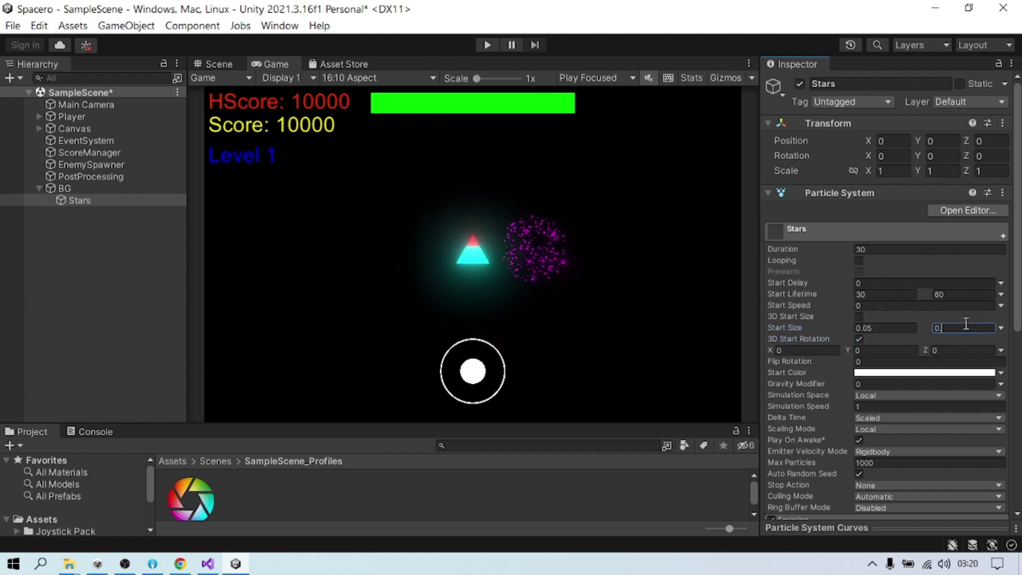
type("1")
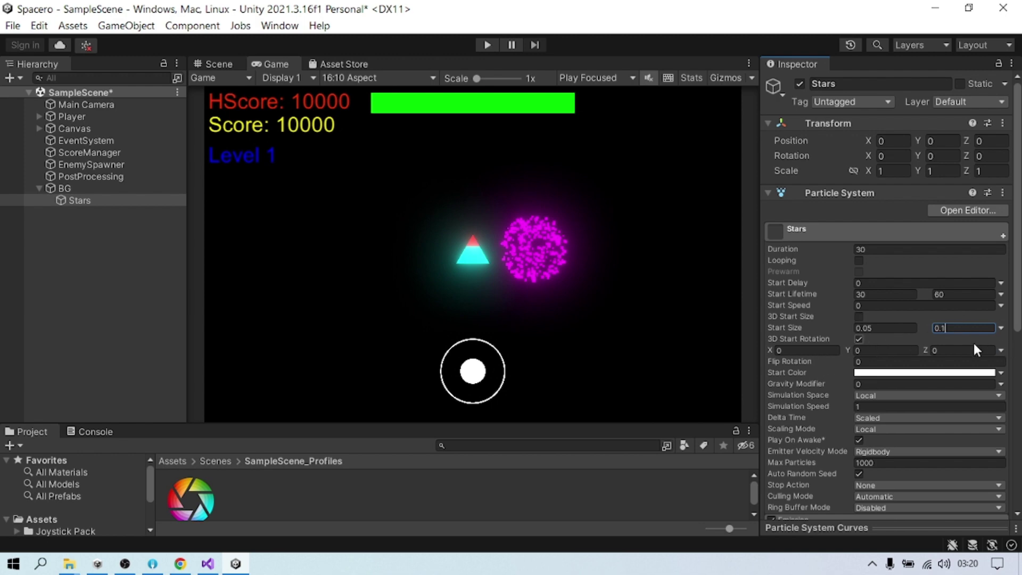
left_click(858, 339)
scroll(830, 380, "down", 2)
Step: Expand the Emission and Shape modules and set the Shape to Hemisphere
scroll(822, 385, "down", 2)
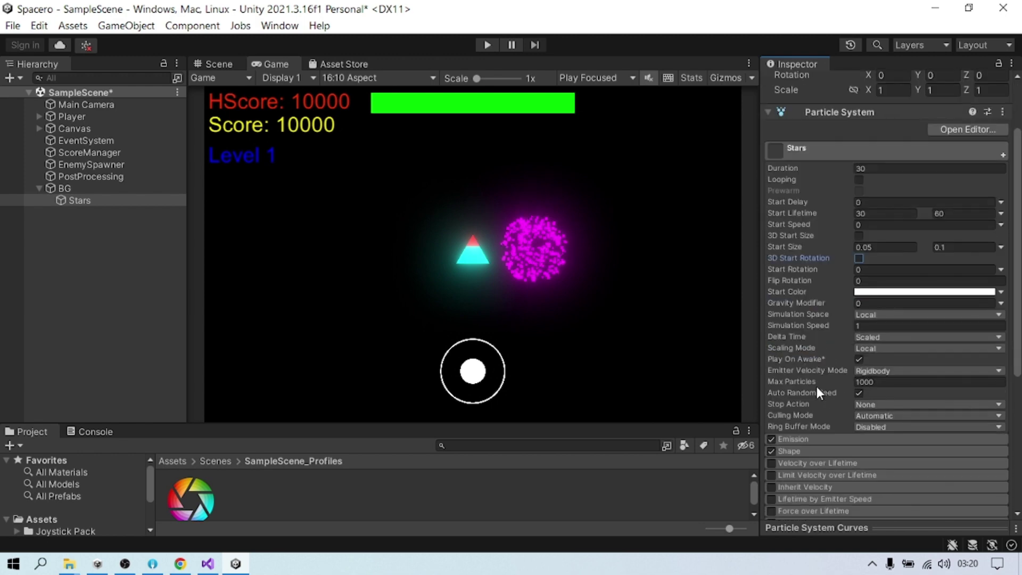
scroll(817, 387, "down", 2)
left_click(822, 358)
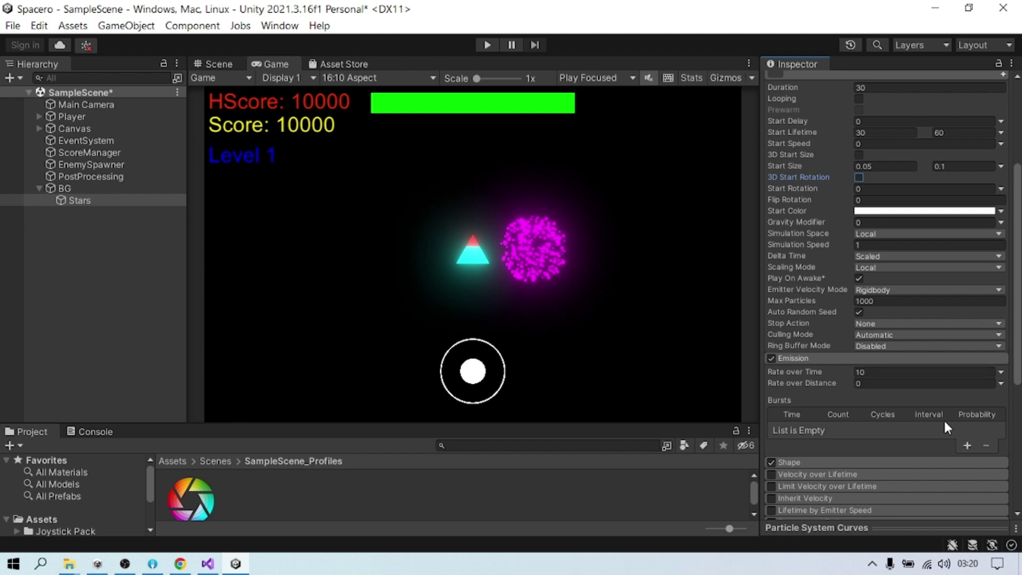
scroll(854, 397, "down", 3)
left_click(809, 381)
scroll(879, 397, "down", 3)
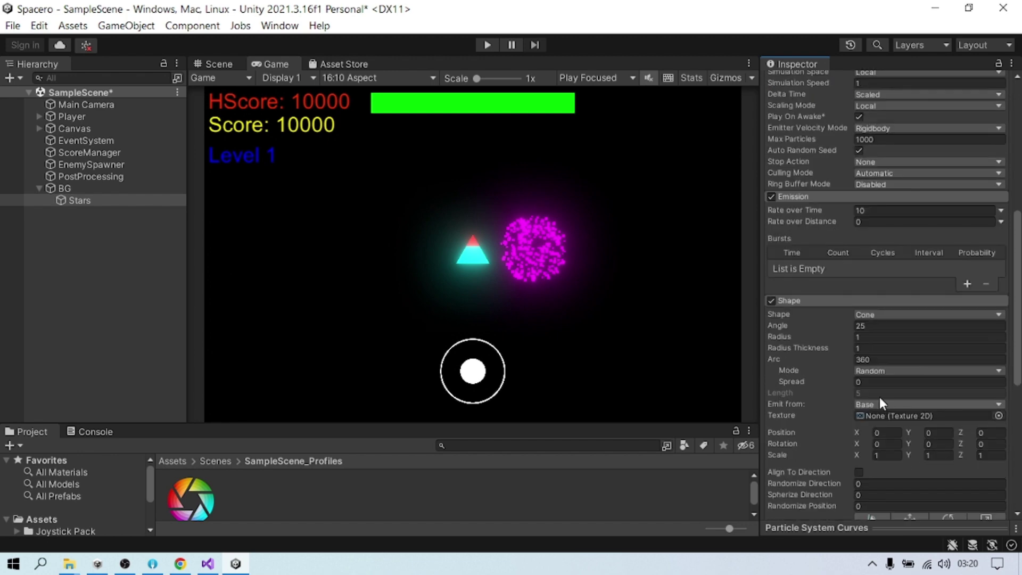
left_click(883, 316)
left_click(910, 348)
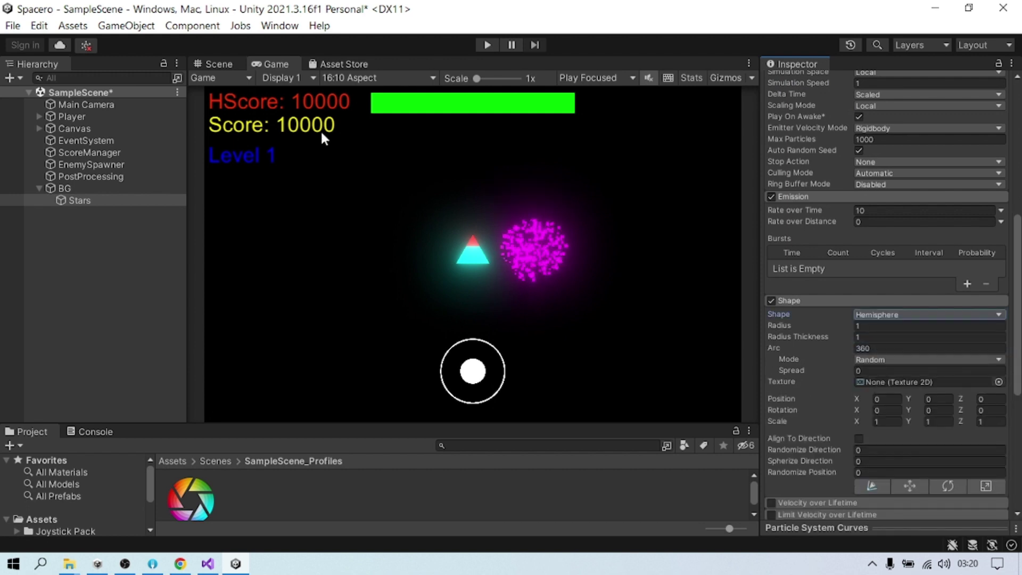
Step: Move the Stars emitter onto the player ship and widen its hemisphere radius to 9.19
left_click(203, 63)
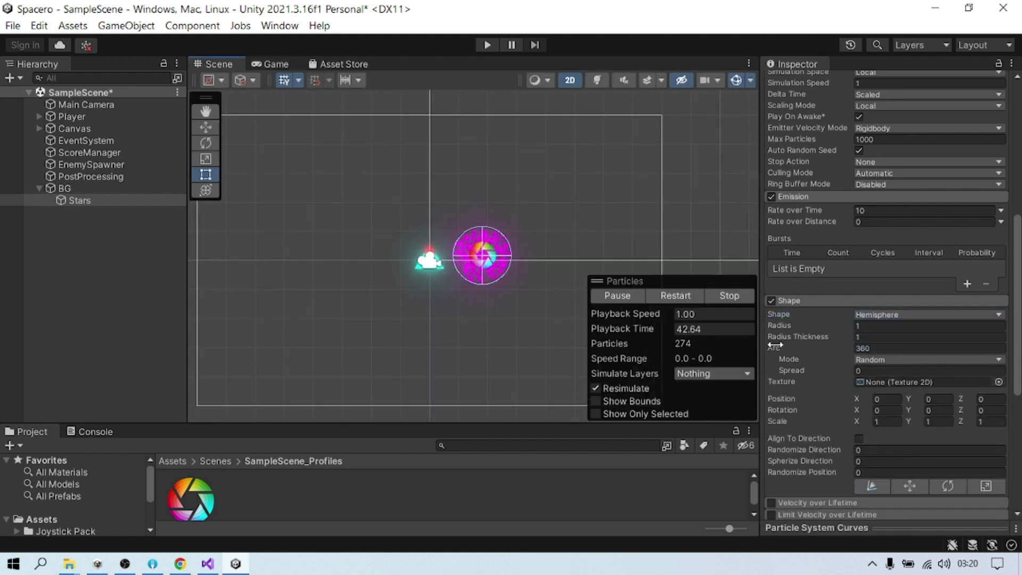
left_click(206, 127)
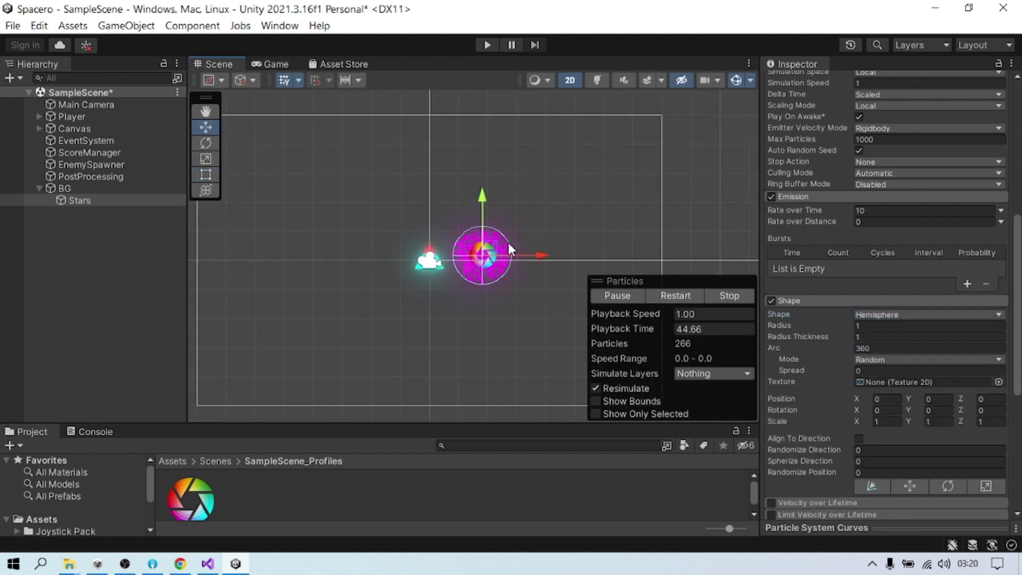
left_click_drag(544, 256, 493, 257)
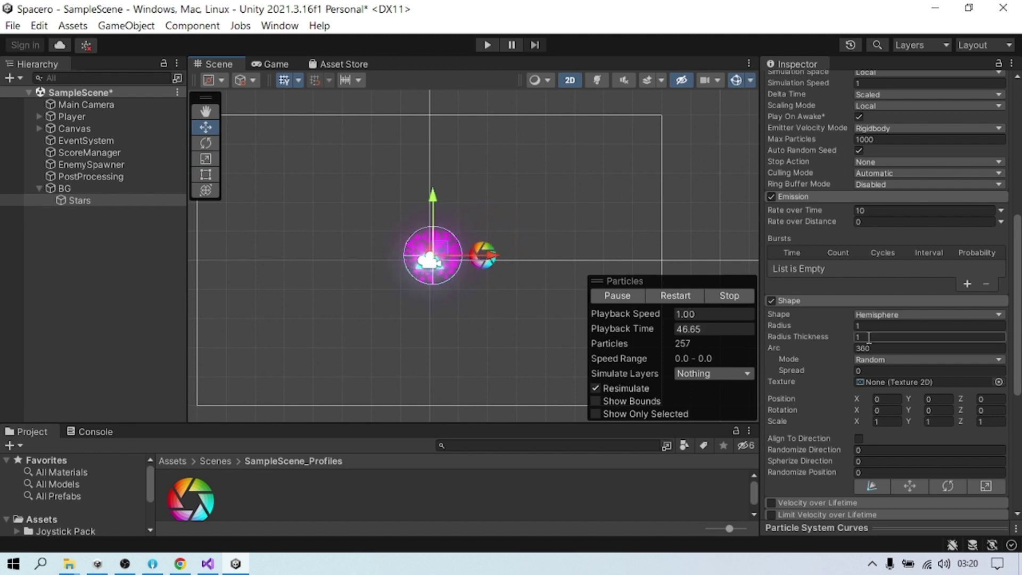
mouse_move(846, 324)
left_mouse_down()
mouse_move(965, 328)
mouse_move(45, 328)
left_mouse_up()
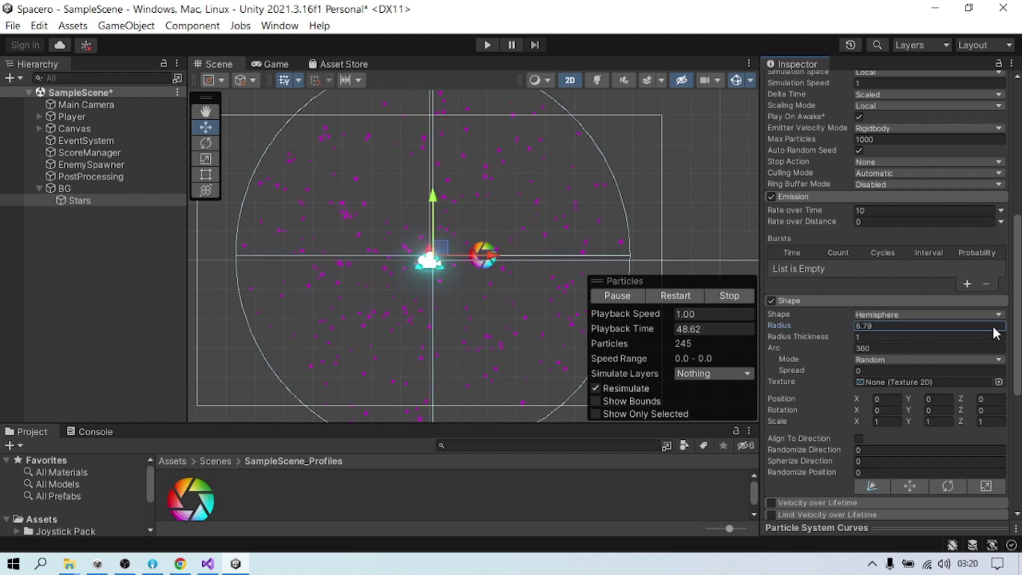
left_click(272, 63)
left_click(221, 63)
scroll(854, 321, "down", 5)
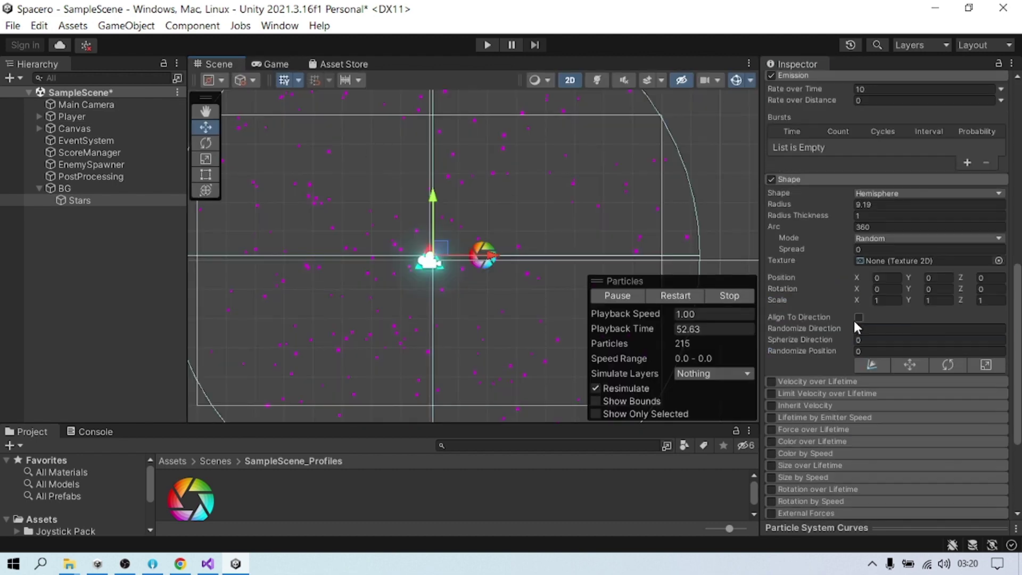
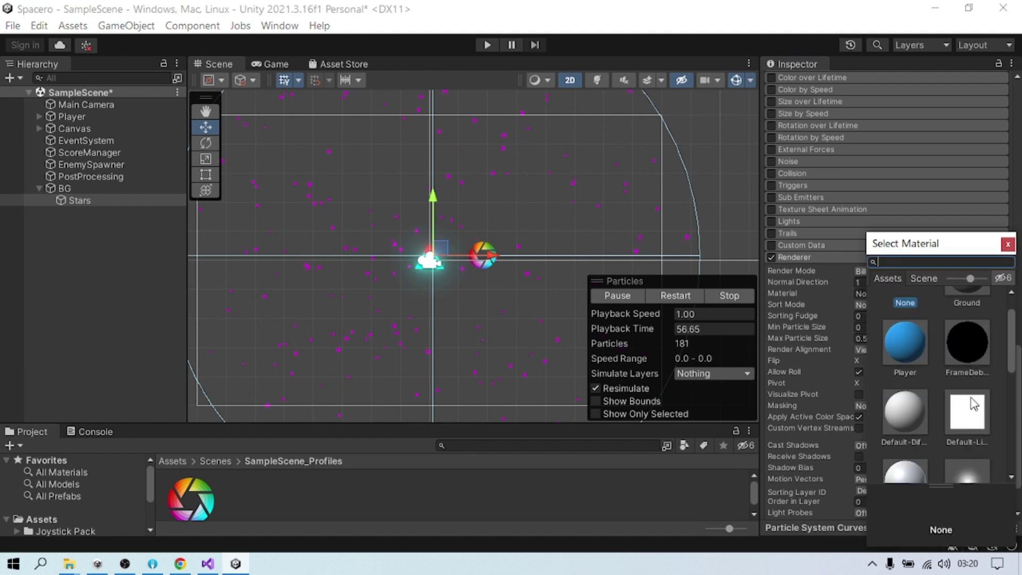
Step: Assign the Default-Line material to the Stars particles and preview them in the Game view
left_click(972, 407)
left_click(1006, 245)
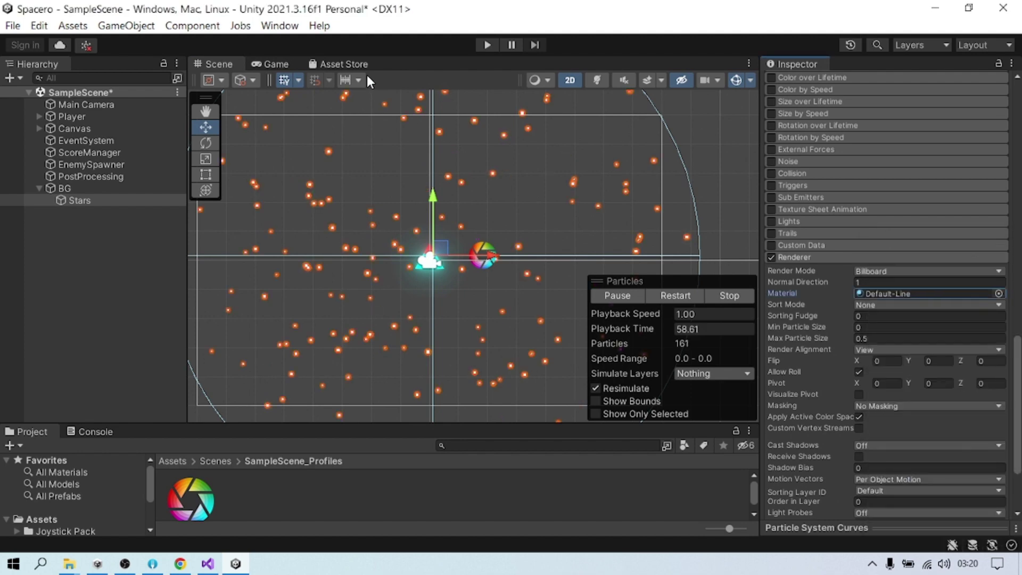
left_click(267, 65)
left_click(218, 63)
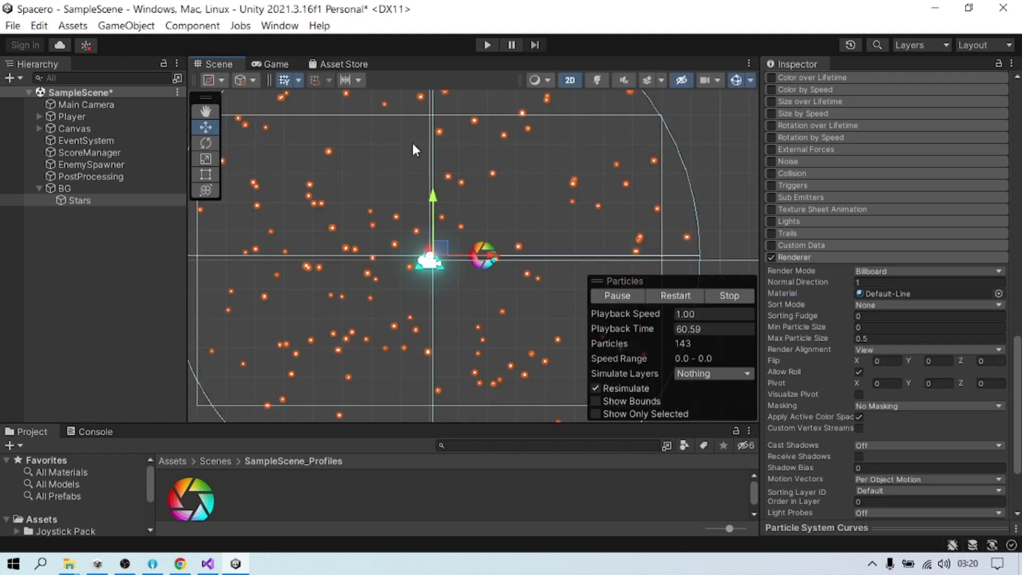
Step: Set the Stars particle system Duration to 60 and check the result in the Game view
scroll(851, 303, "up", 1)
scroll(848, 285, "up", 3)
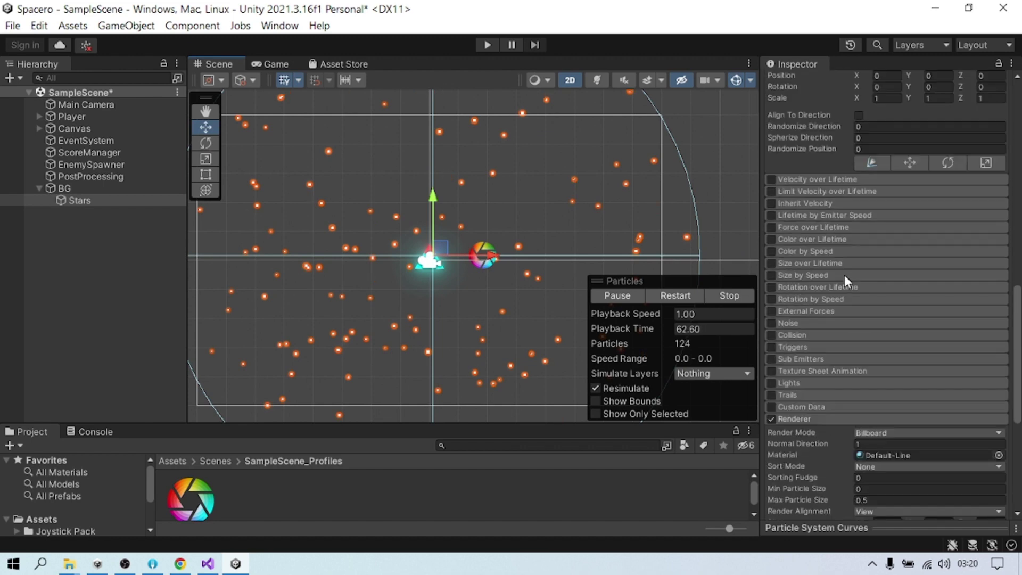
scroll(840, 261, "up", 5)
scroll(843, 257, "up", 5)
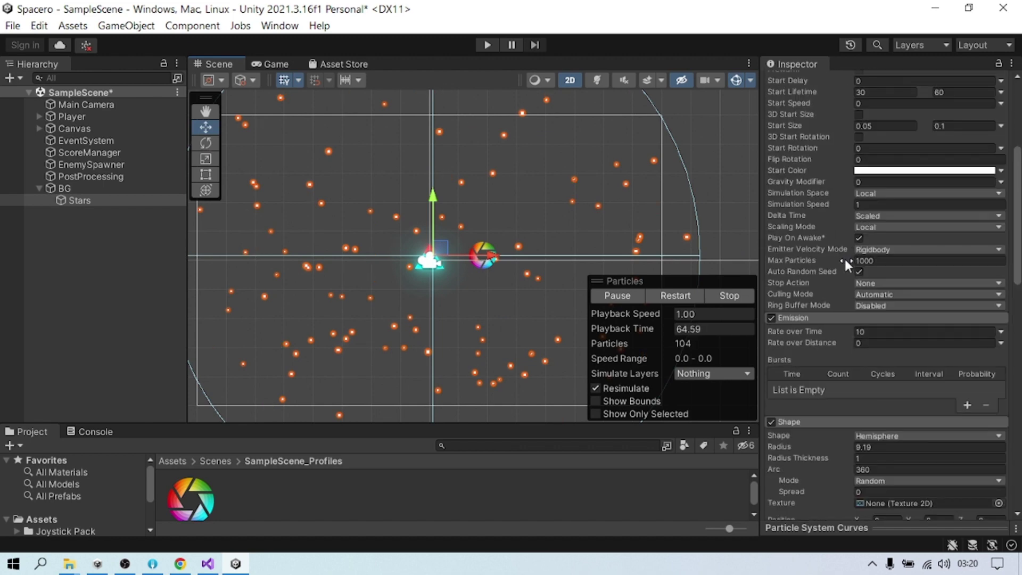
scroll(844, 257, "up", 5)
left_click(886, 208)
type("60")
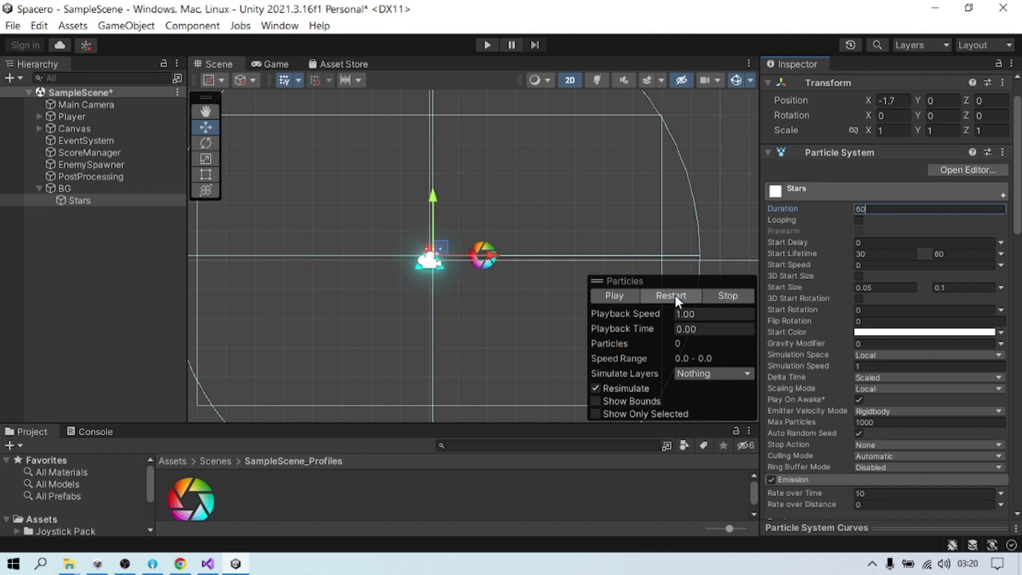
left_click(675, 295)
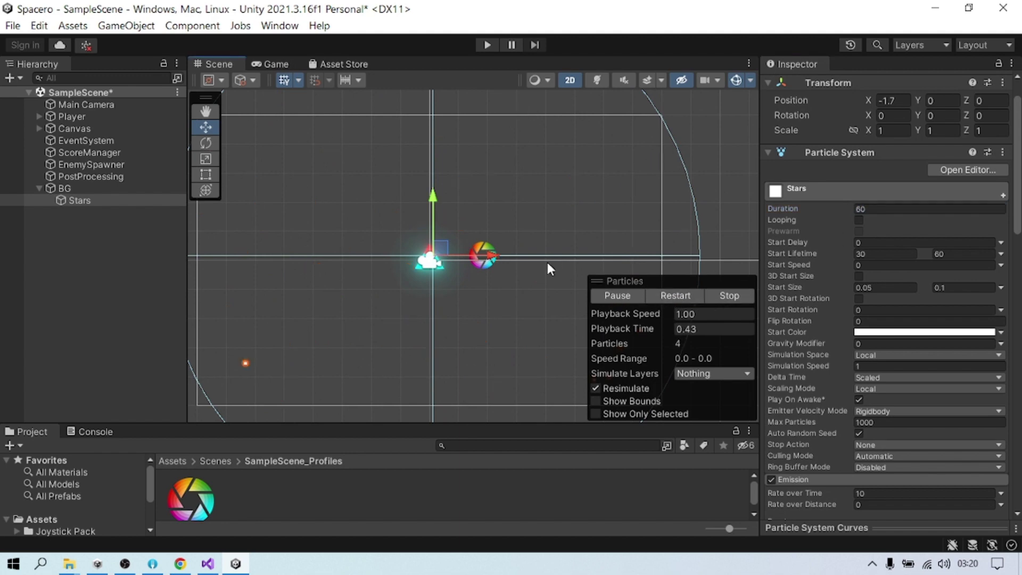
left_click(257, 63)
left_click(221, 65)
Step: Enable Color over Lifetime and make the gradient's start key pure yellow
scroll(937, 311, "down", 5)
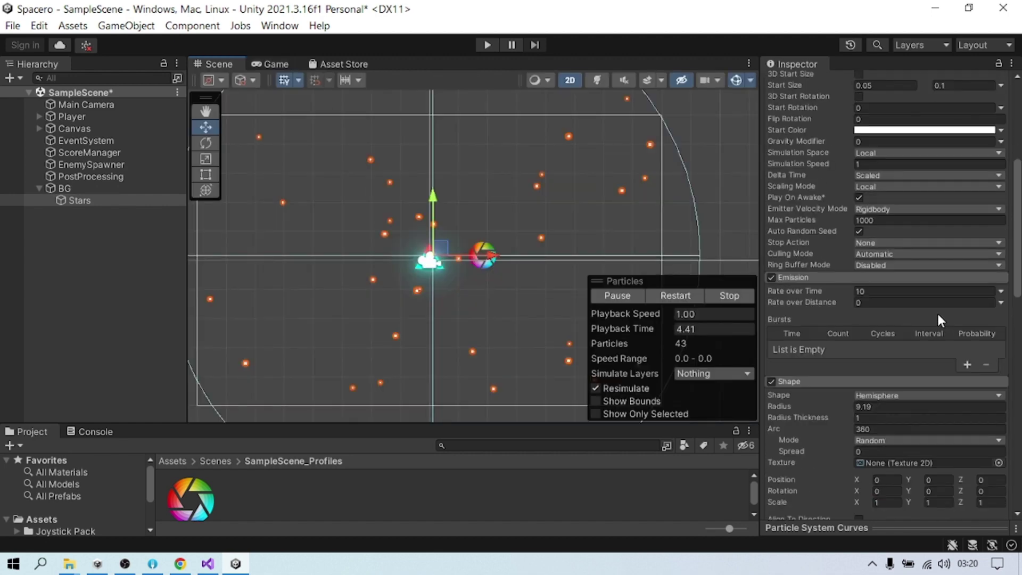
scroll(892, 339, "down", 5)
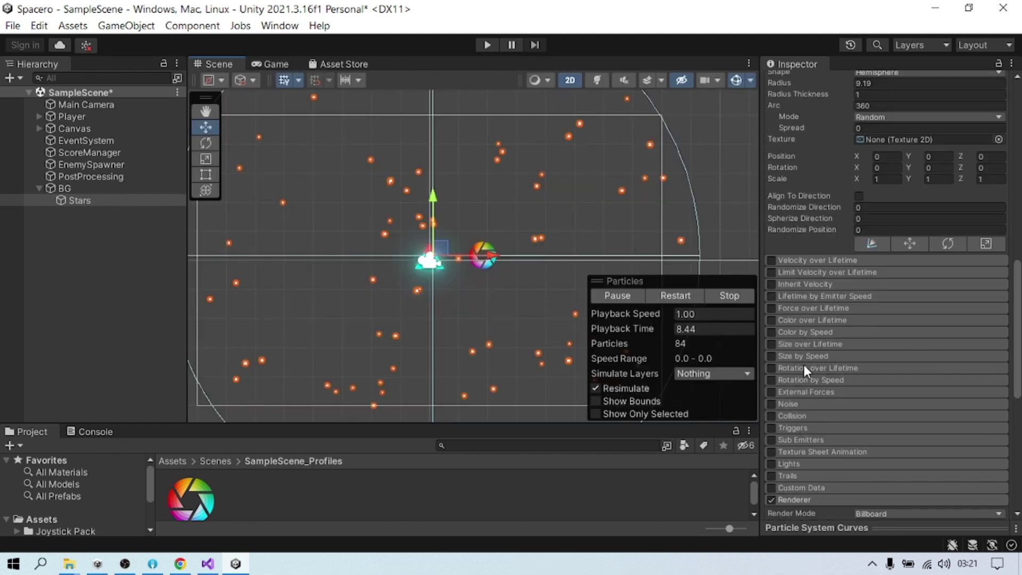
left_click(793, 320)
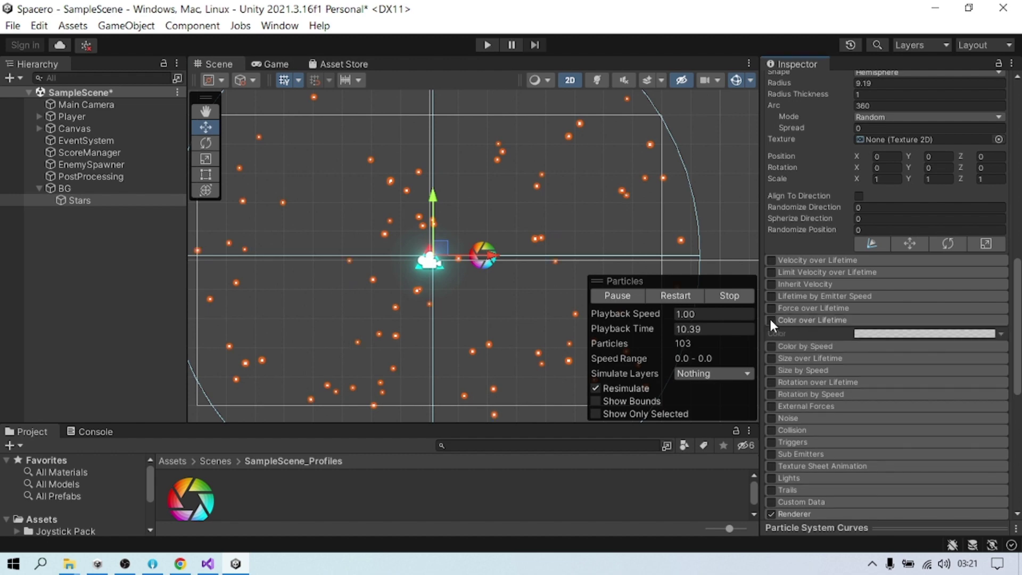
left_click(771, 320)
left_click(915, 334)
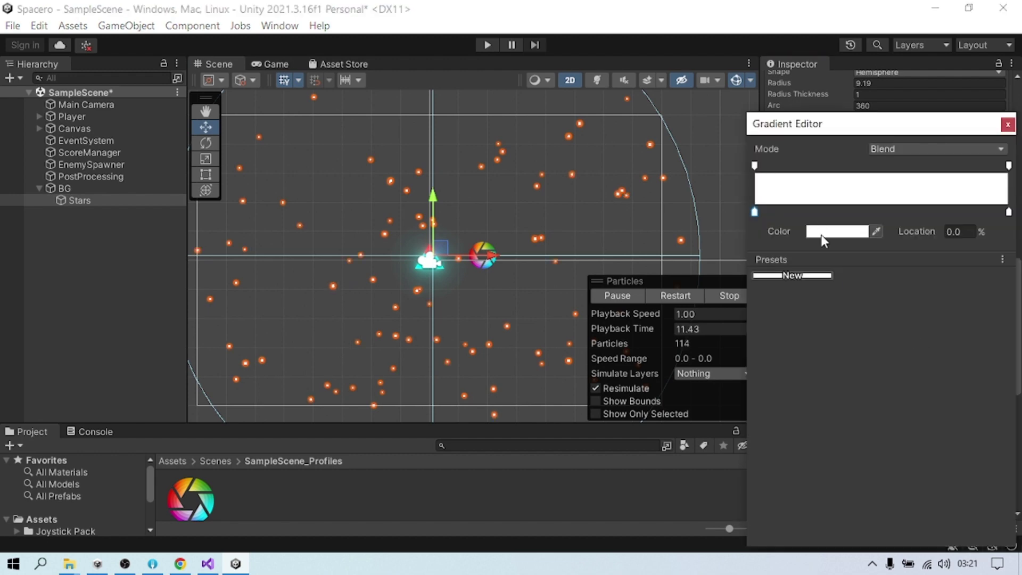
left_click(802, 211)
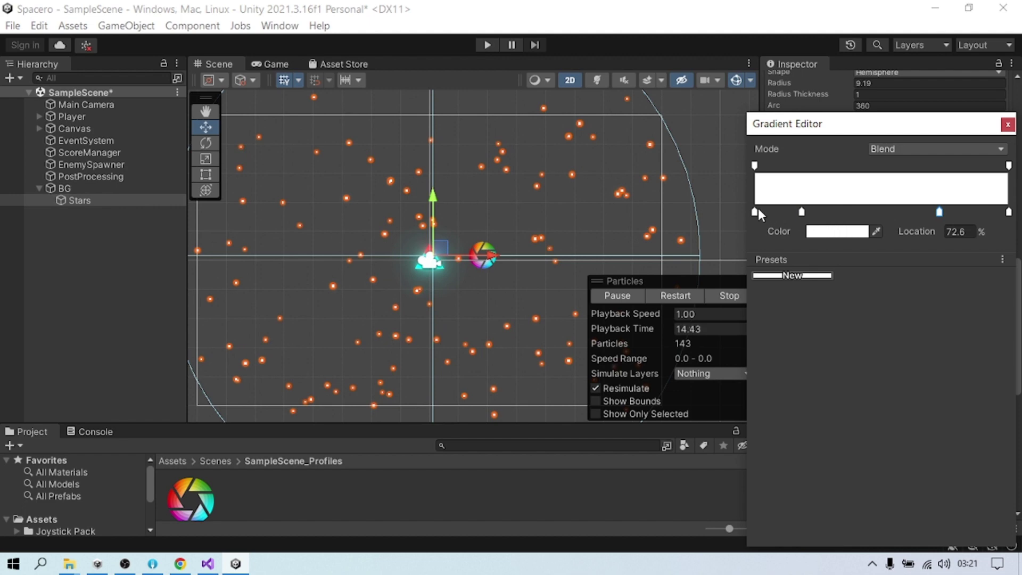
left_click(831, 232)
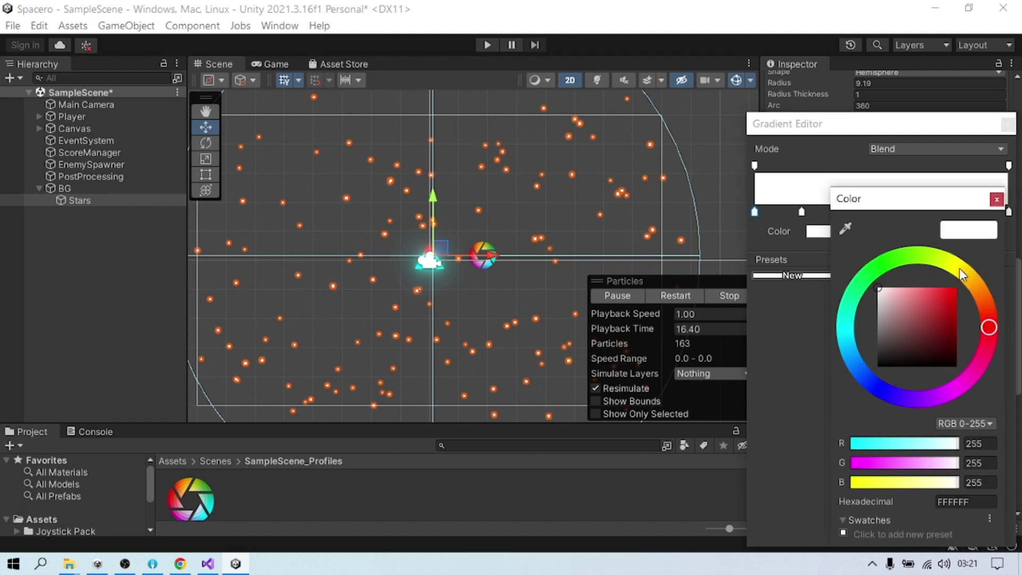
left_click(959, 268)
left_click(953, 291)
left_click(802, 212)
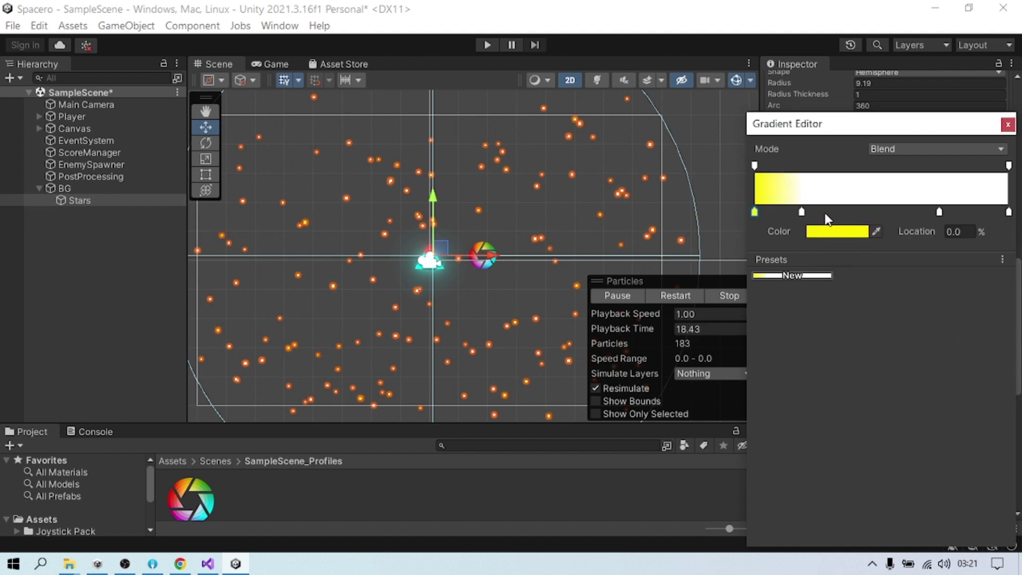
Step: Add an orange colour key at about 27% along the gradient
left_click_drag(802, 213, 819, 212)
left_click(831, 232)
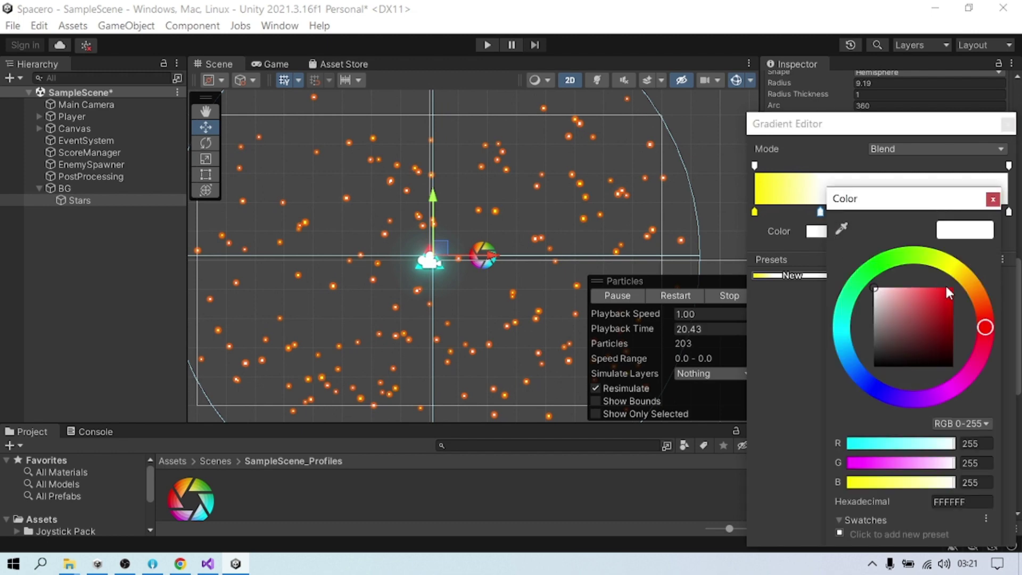
left_click(969, 282)
mouse_move(972, 285)
left_mouse_down()
mouse_move(973, 300)
mouse_move(970, 283)
left_mouse_up()
left_click(952, 288)
left_click(993, 199)
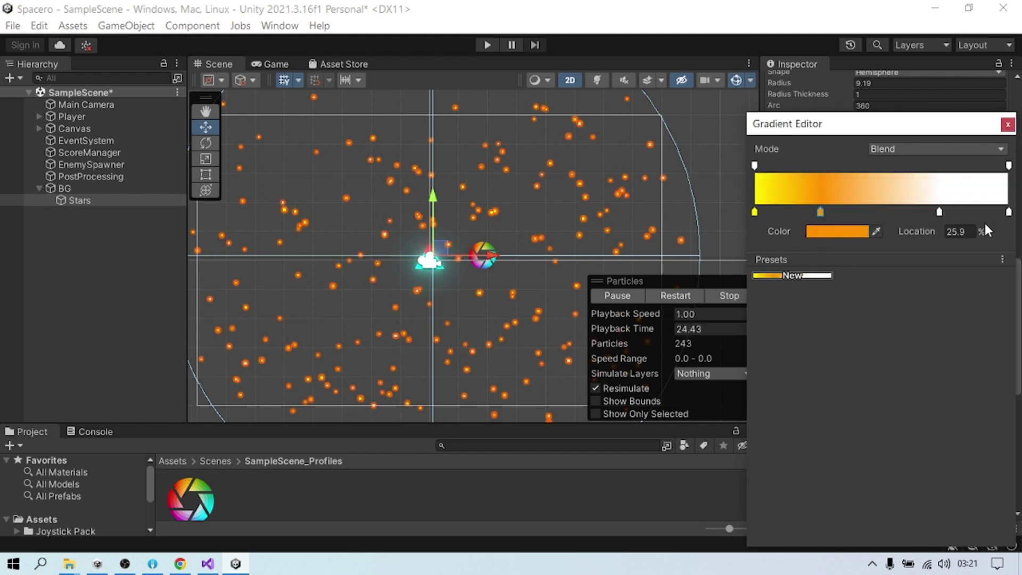
Step: Move the end key to the gradient's end, make it red, and preview in the Game view
left_click_drag(939, 212, 1005, 213)
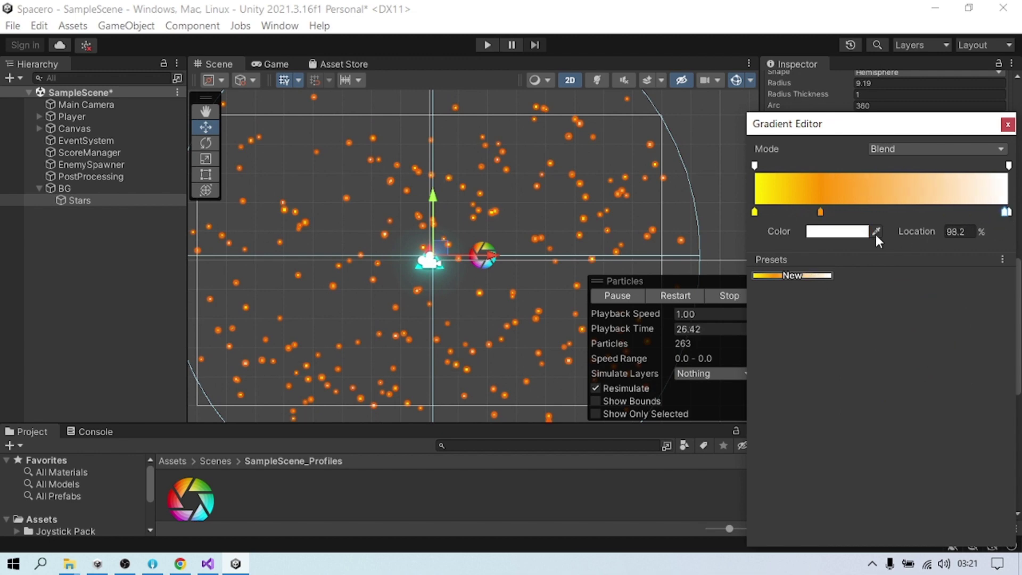
left_click(859, 231)
left_click(958, 312)
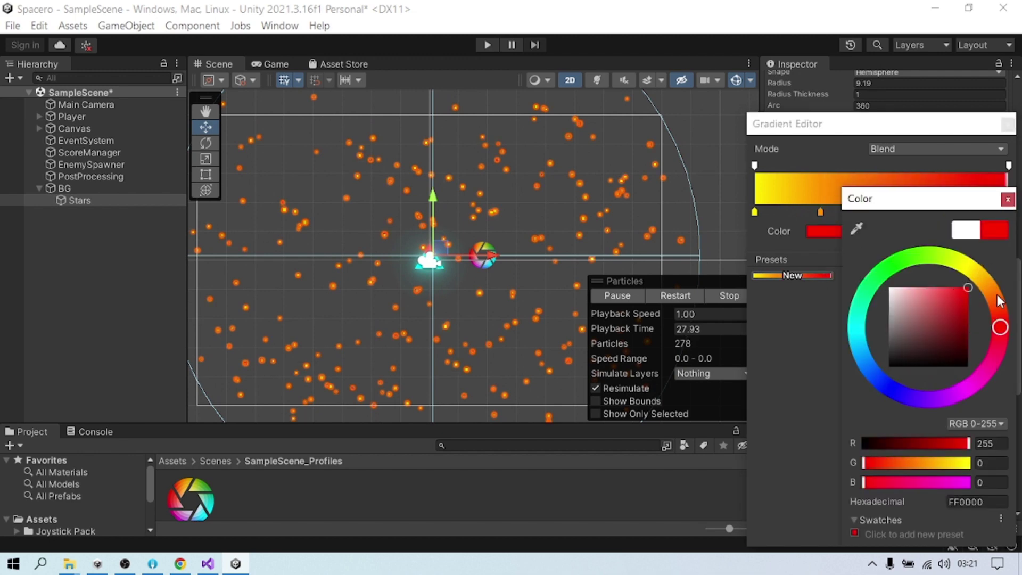
left_click(1008, 199)
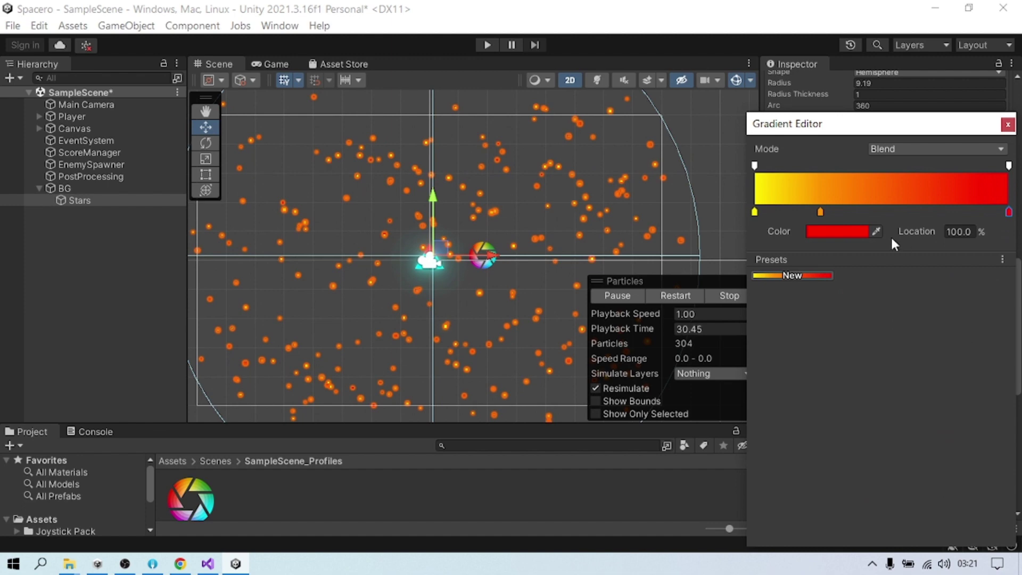
left_click(274, 65)
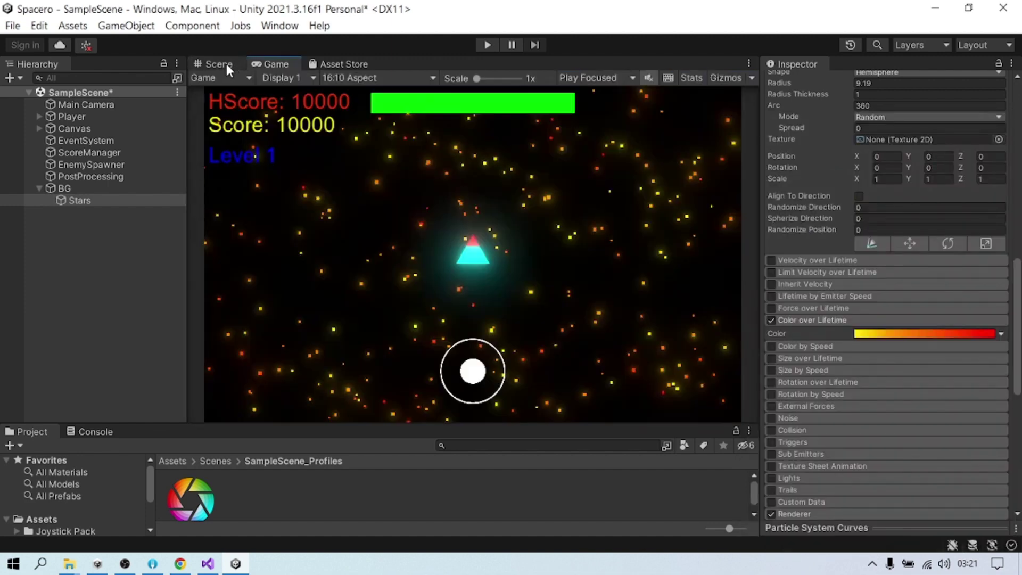
Step: Enable Size over Lifetime using Random Between Two Constants with values 1 and 0
left_click(226, 64)
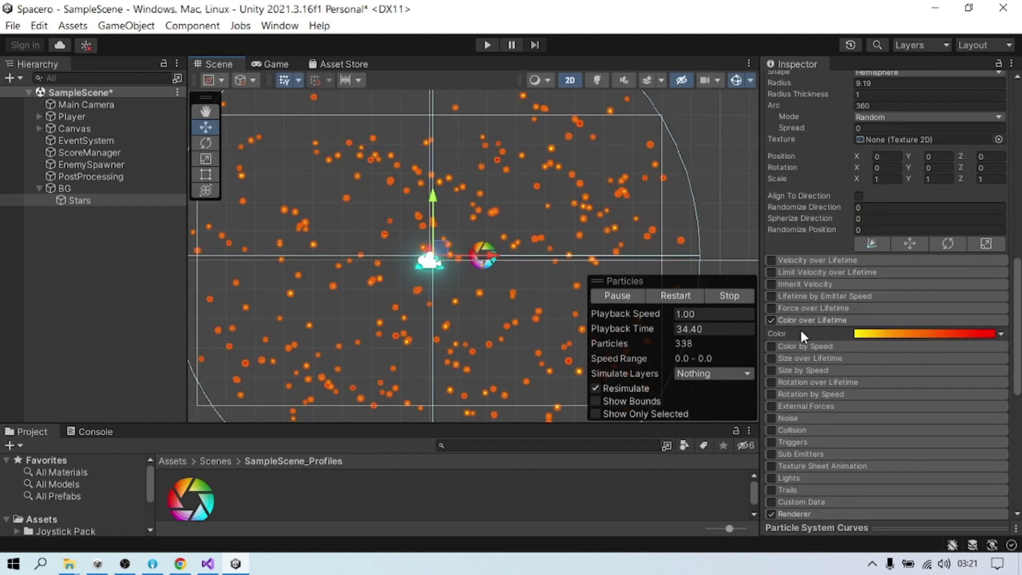
left_click(771, 357)
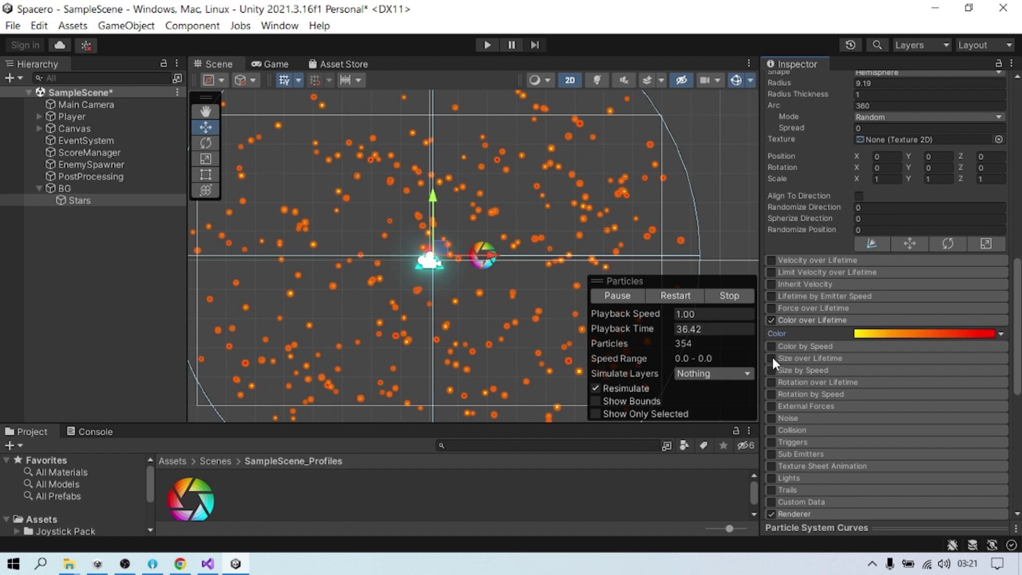
left_click(999, 383)
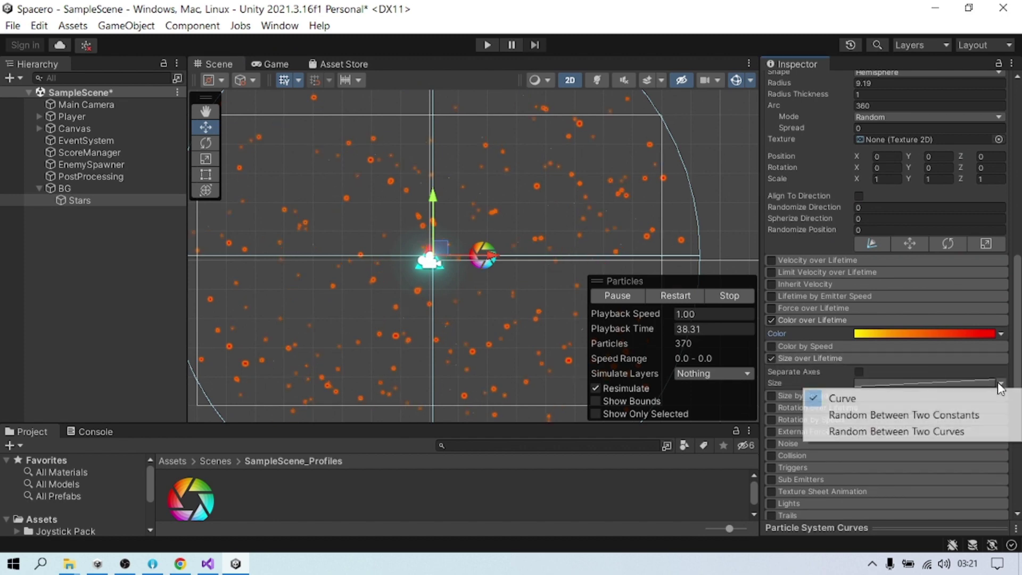
left_click(890, 415)
left_click(878, 383)
left_click(952, 383)
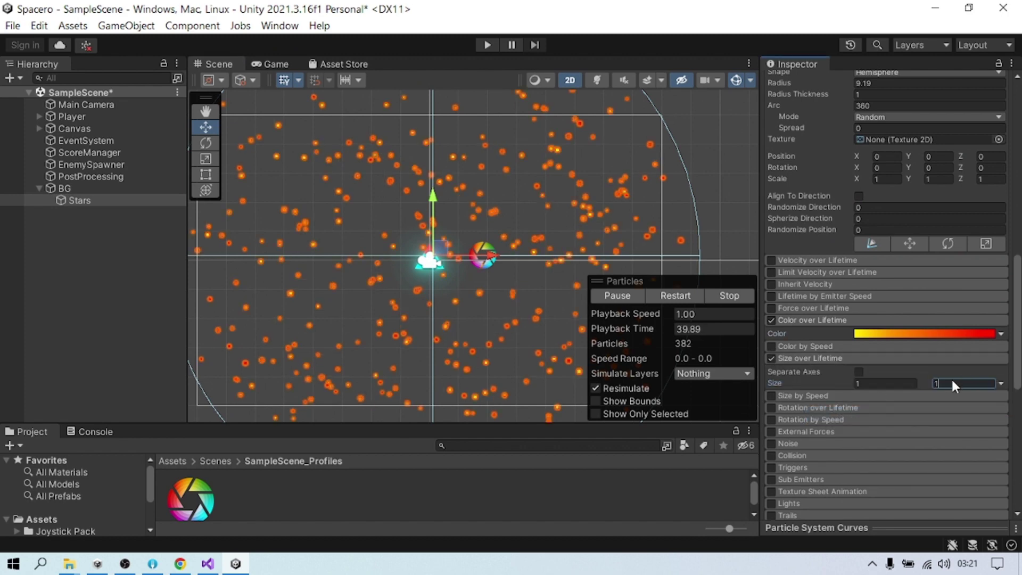
type("0.5")
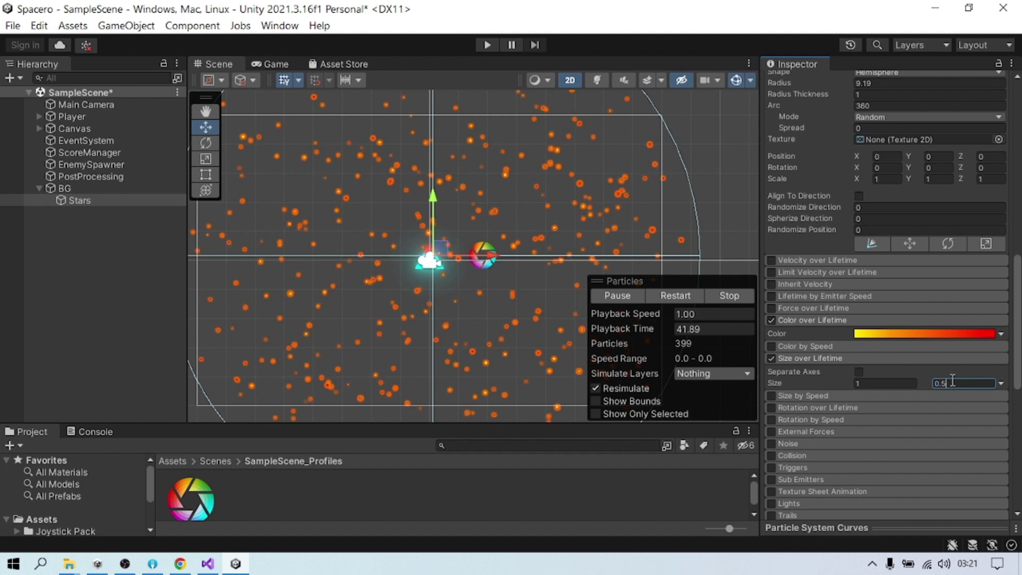
key("BackSpace")
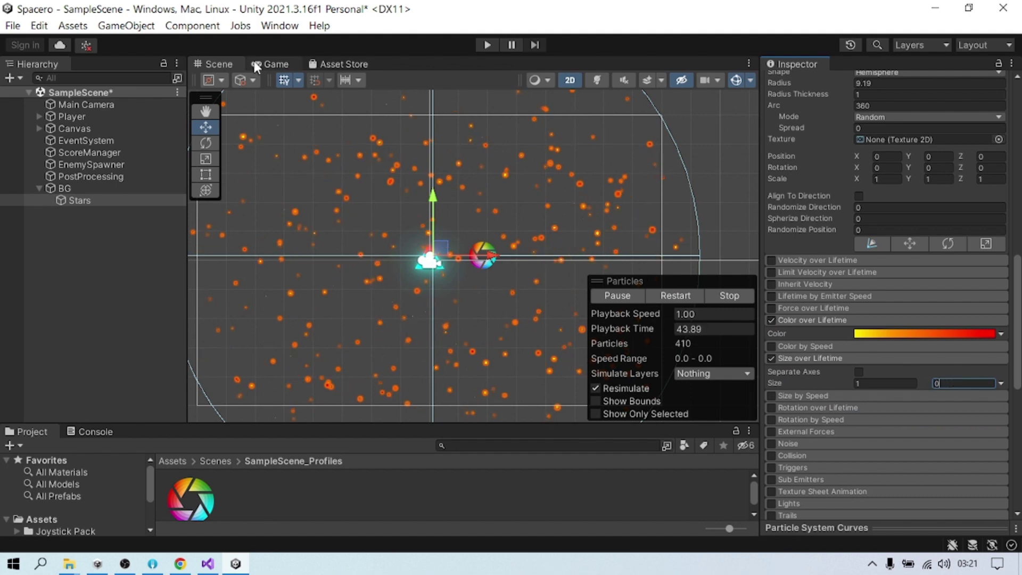
left_click(254, 62)
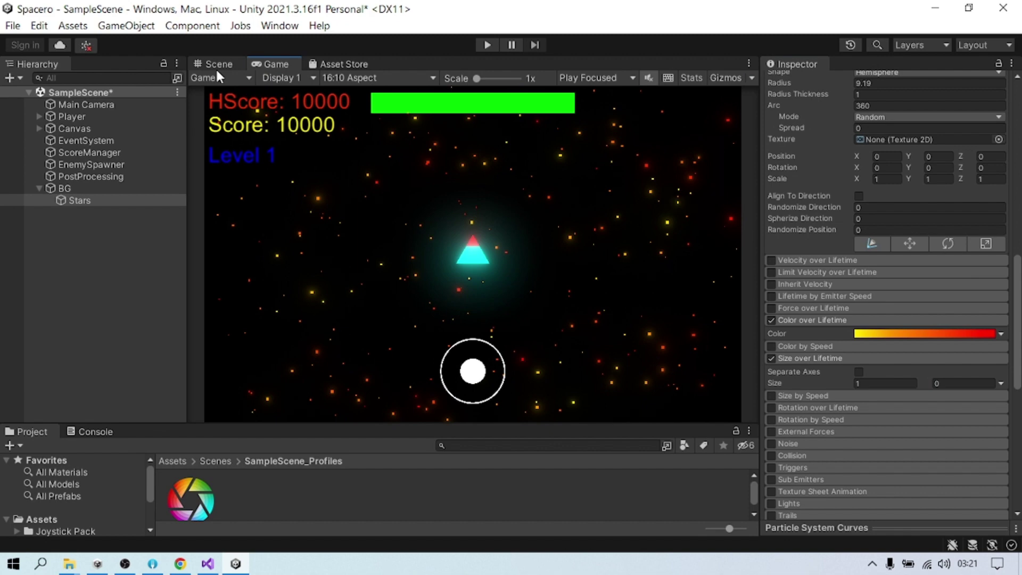
left_click(218, 66)
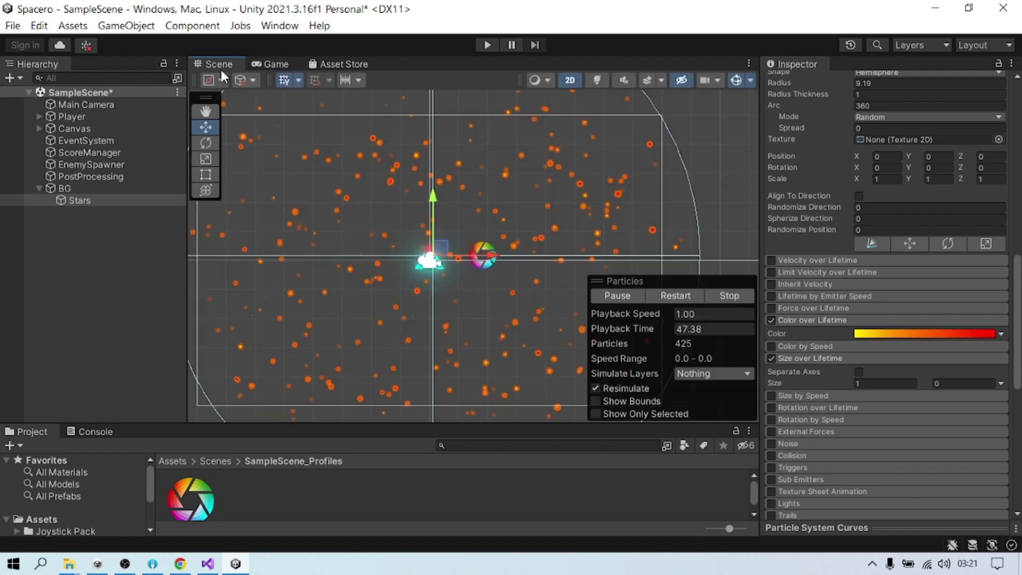
Step: Enter play mode and steer the ship with the joystick to test the star background
left_click(482, 46)
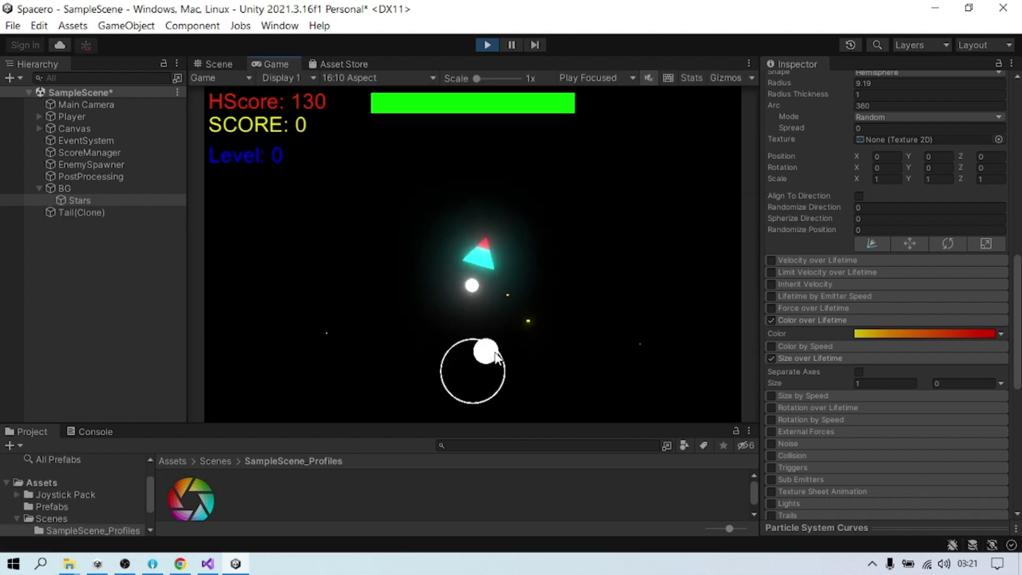
mouse_move(600, 341)
left_mouse_down()
mouse_move(385, 494)
mouse_move(301, 503)
mouse_move(391, 516)
mouse_move(571, 475)
mouse_move(639, 204)
mouse_move(483, 173)
mouse_move(411, 206)
mouse_move(393, 222)
mouse_move(456, 301)
mouse_move(511, 298)
mouse_move(407, 302)
mouse_move(561, 364)
mouse_move(555, 319)
mouse_move(379, 269)
mouse_move(620, 321)
mouse_move(585, 416)
mouse_move(424, 210)
mouse_move(371, 359)
mouse_move(390, 417)
mouse_move(334, 390)
mouse_move(354, 351)
mouse_move(477, 277)
mouse_move(516, 390)
mouse_move(526, 330)
mouse_move(374, 176)
mouse_move(353, 324)
mouse_move(361, 304)
mouse_move(448, 254)
mouse_move(564, 373)
left_mouse_up()
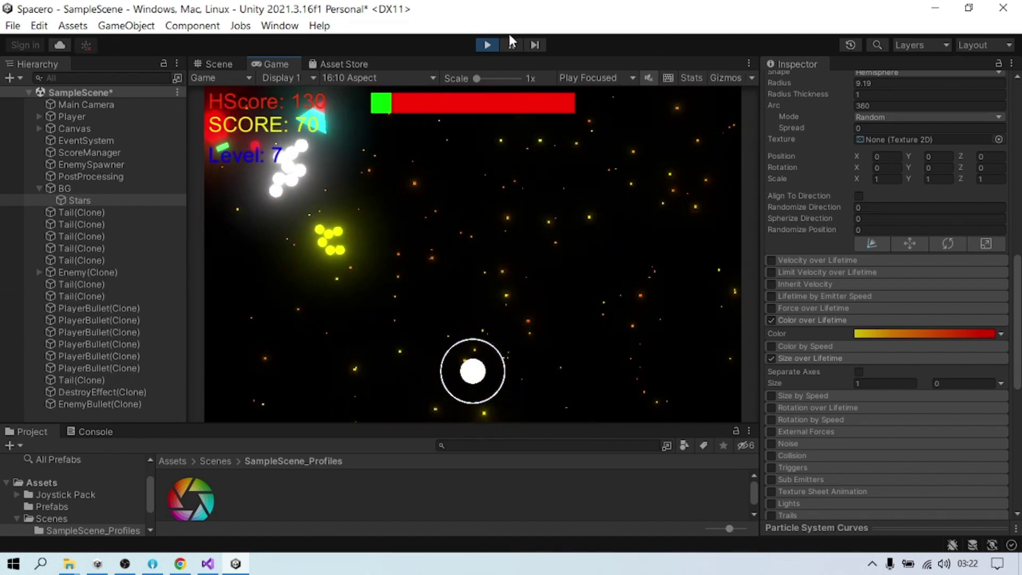